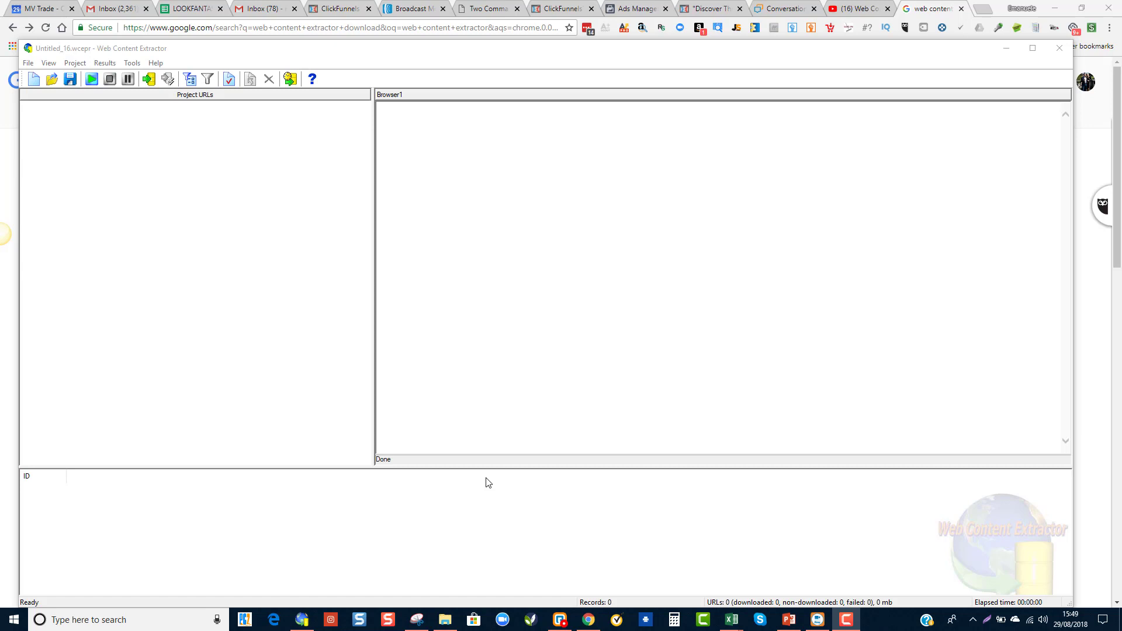
# Copy the first ten product rows (A1:E10) from the LOOKFANTASTIC MAIN sheet
pyautogui.click(182, 8)
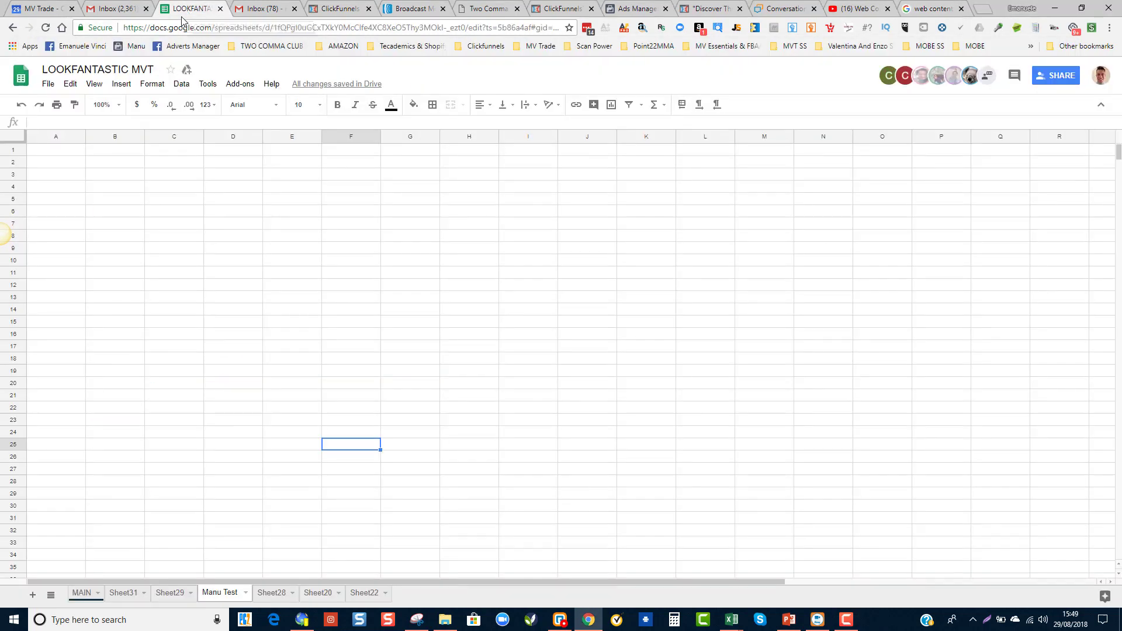
pyautogui.click(81, 594)
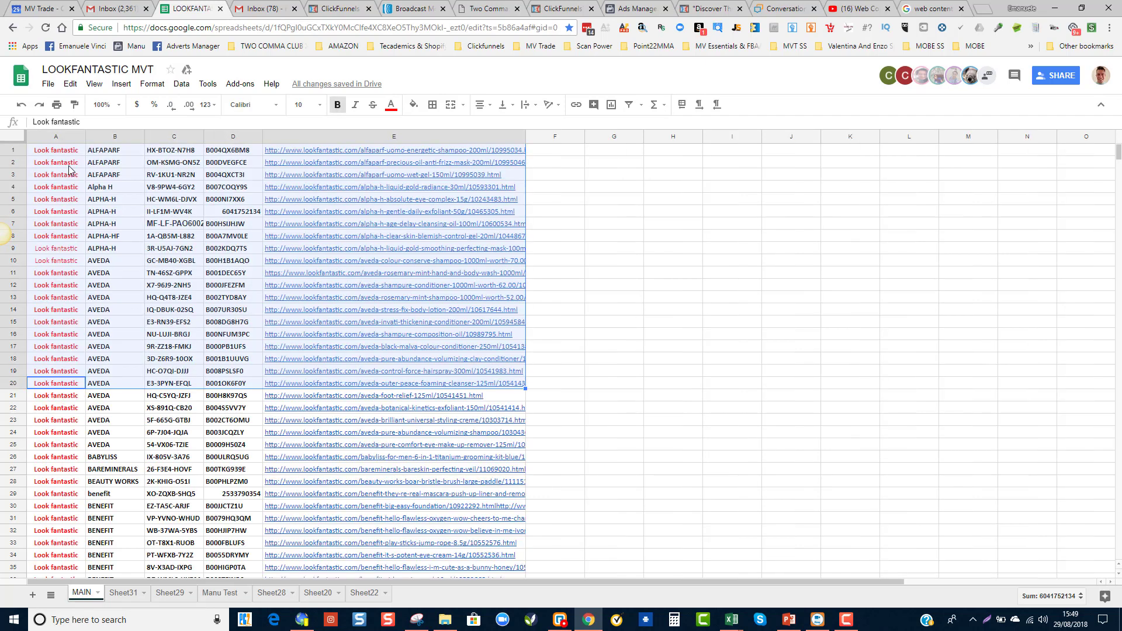
pyautogui.moveTo(68, 153); pyautogui.dragTo(472, 263)
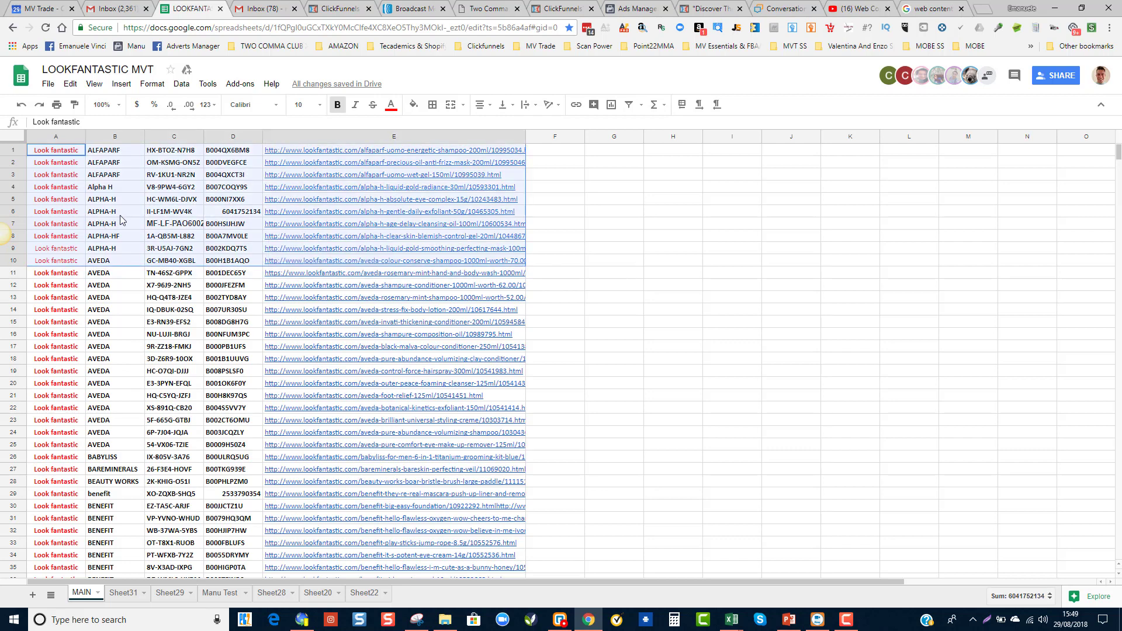
pyautogui.rightClick(122, 219)
pyautogui.click(142, 250)
# Paste the rows into A1 of Manu Test and widen column E so URLs show
pyautogui.click(220, 594)
pyautogui.click(56, 150)
pyautogui.hotkey('ctrl', 'v')
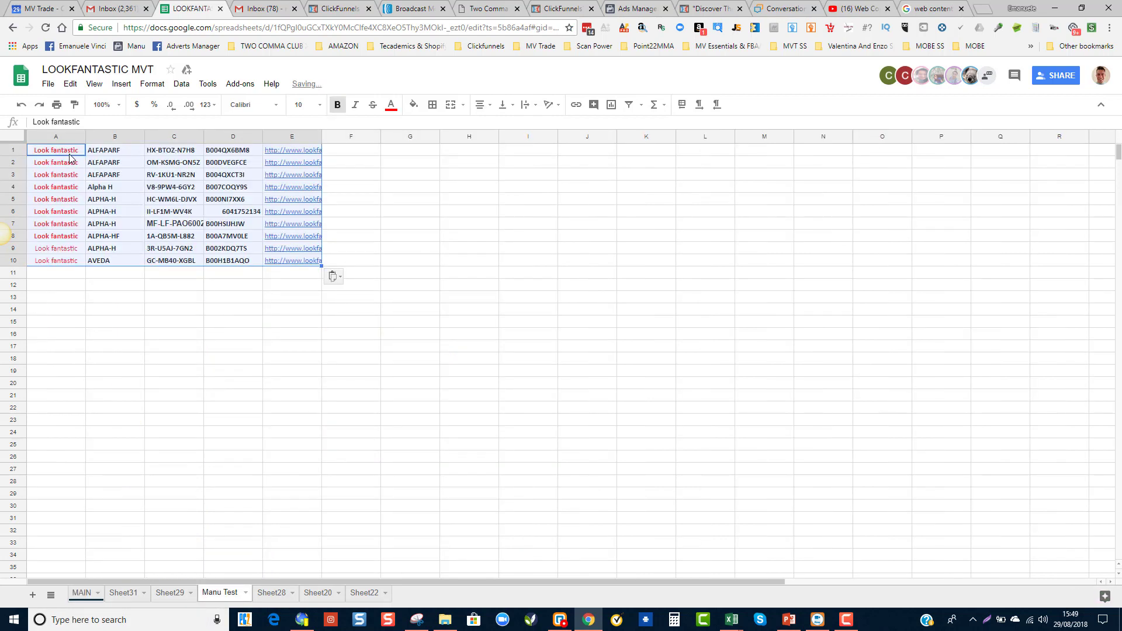
pyautogui.click(70, 336)
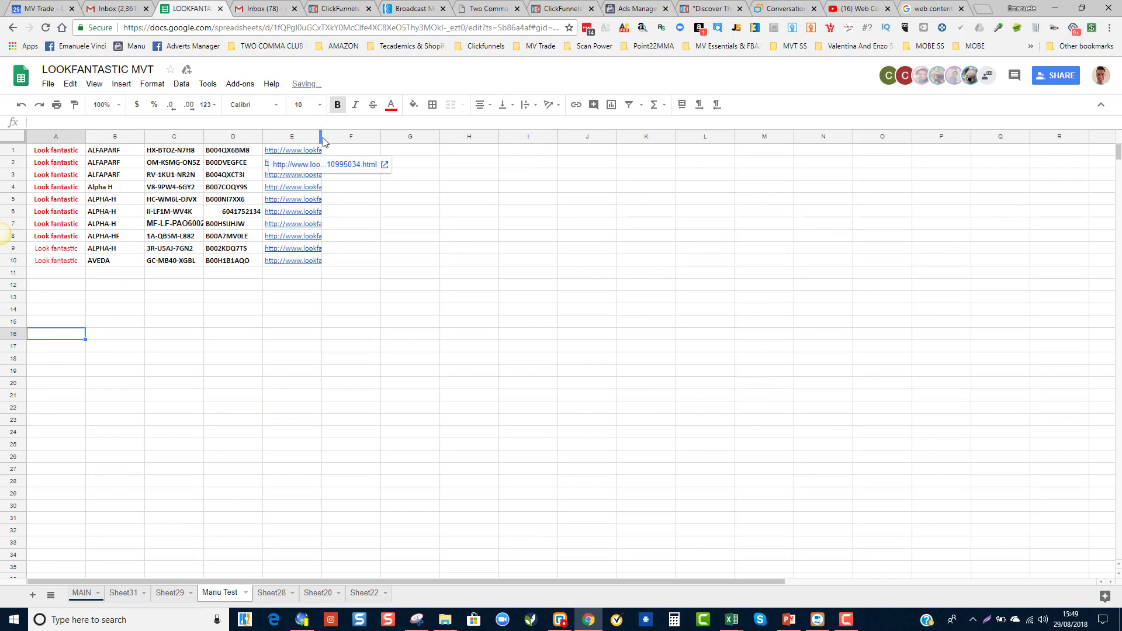
pyautogui.moveTo(322, 140); pyautogui.dragTo(498, 143)
pyautogui.click(257, 364)
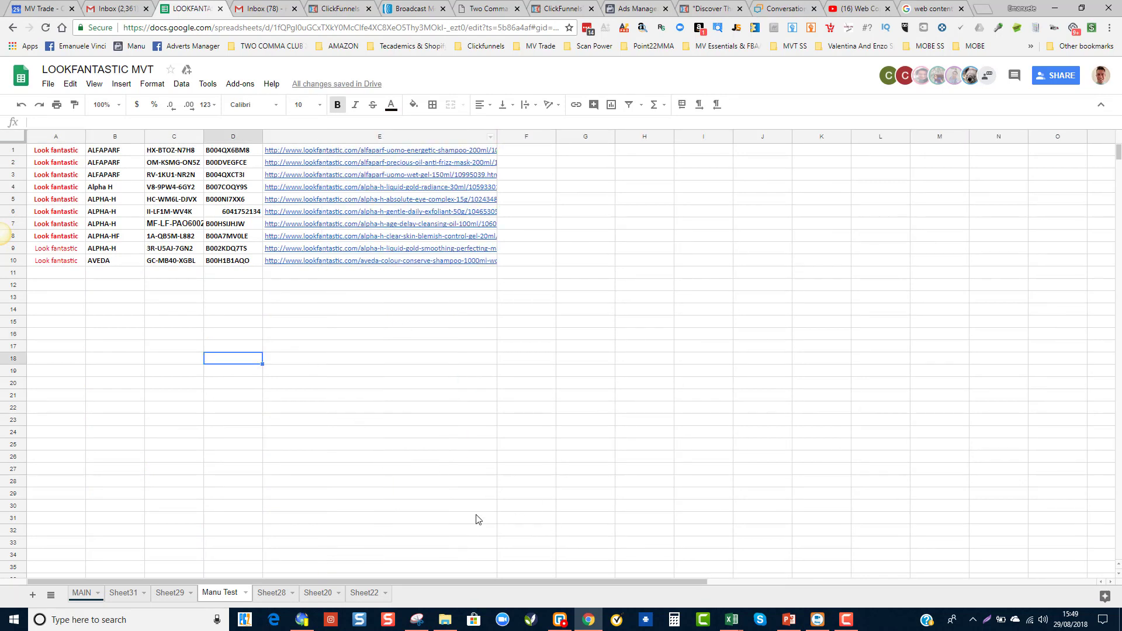
# Go to the web content extractor search results in Chrome and scroll through them
pyautogui.click(304, 621)
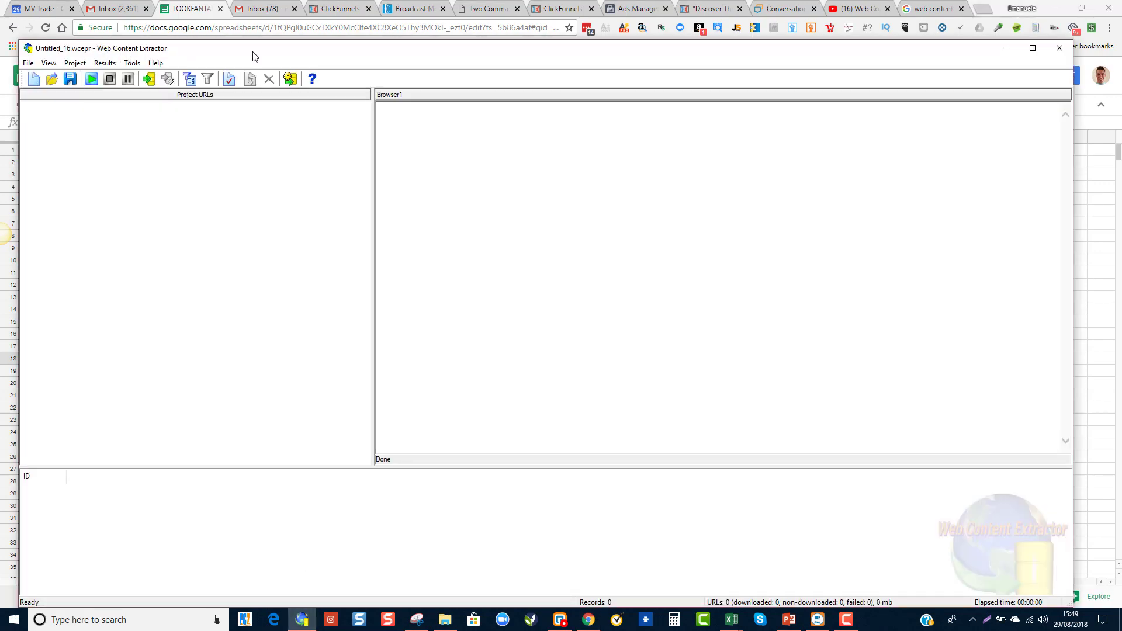
pyautogui.click(931, 9)
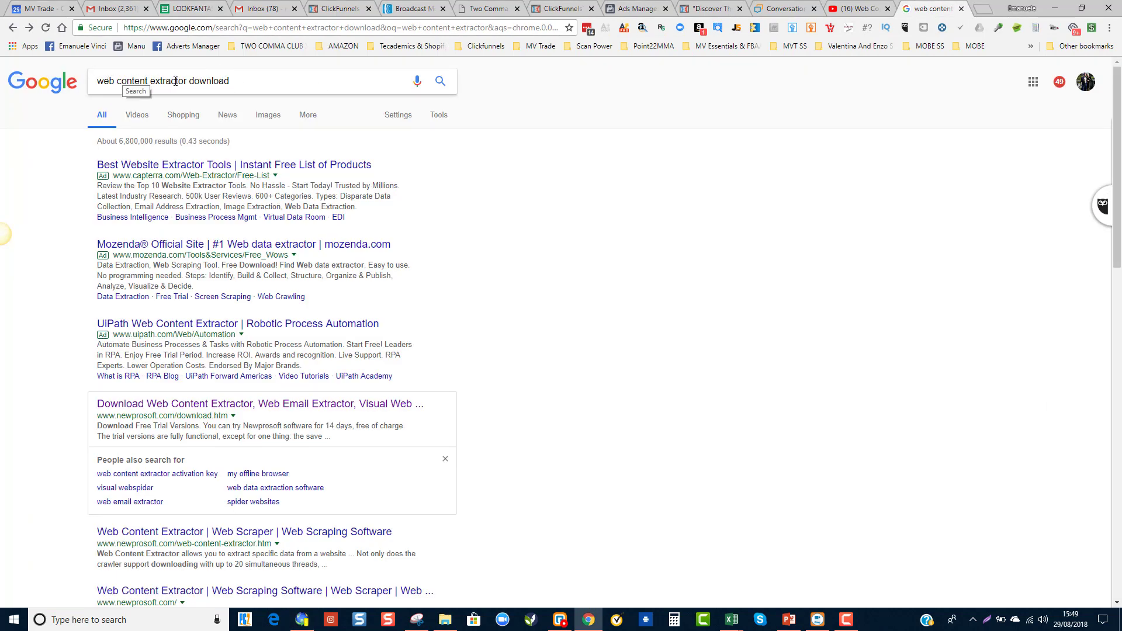
pyautogui.click(238, 82)
pyautogui.click(49, 429)
pyautogui.scroll(-2, 49, 429)
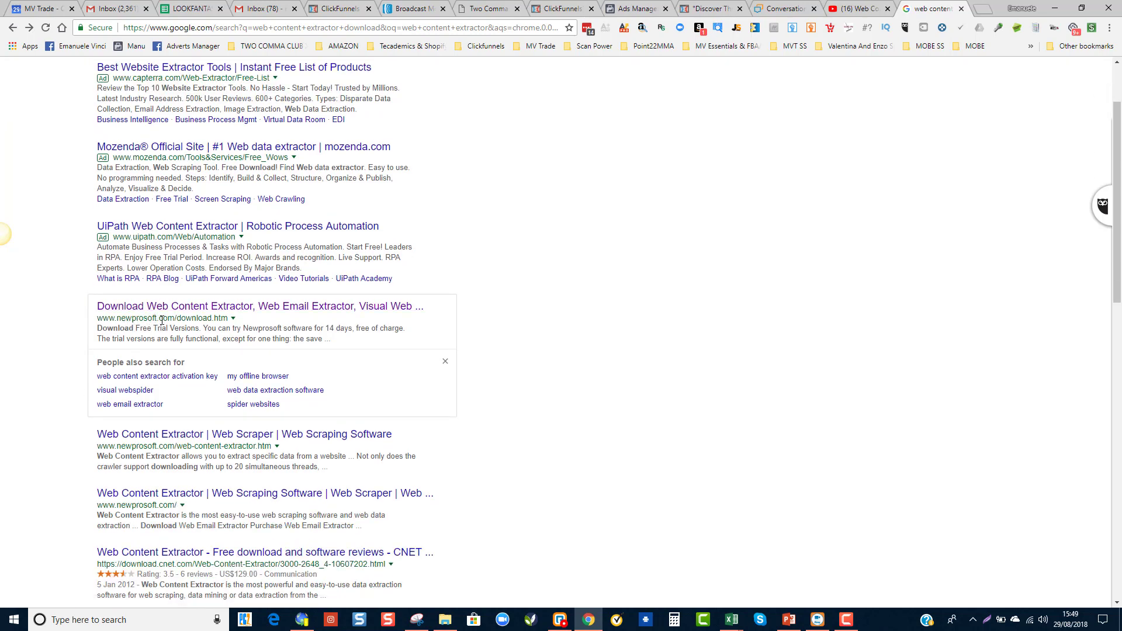
# Open Newprosoft's download page, cancel the installer save, and restore Web Content Extractor
pyautogui.click(239, 305)
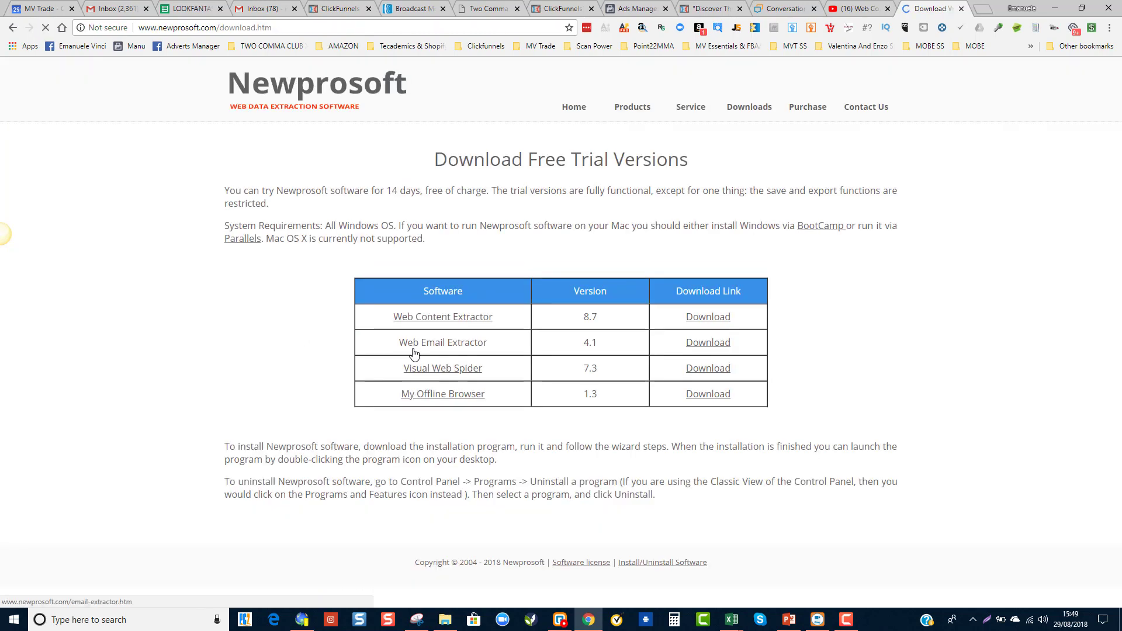
pyautogui.click(724, 319)
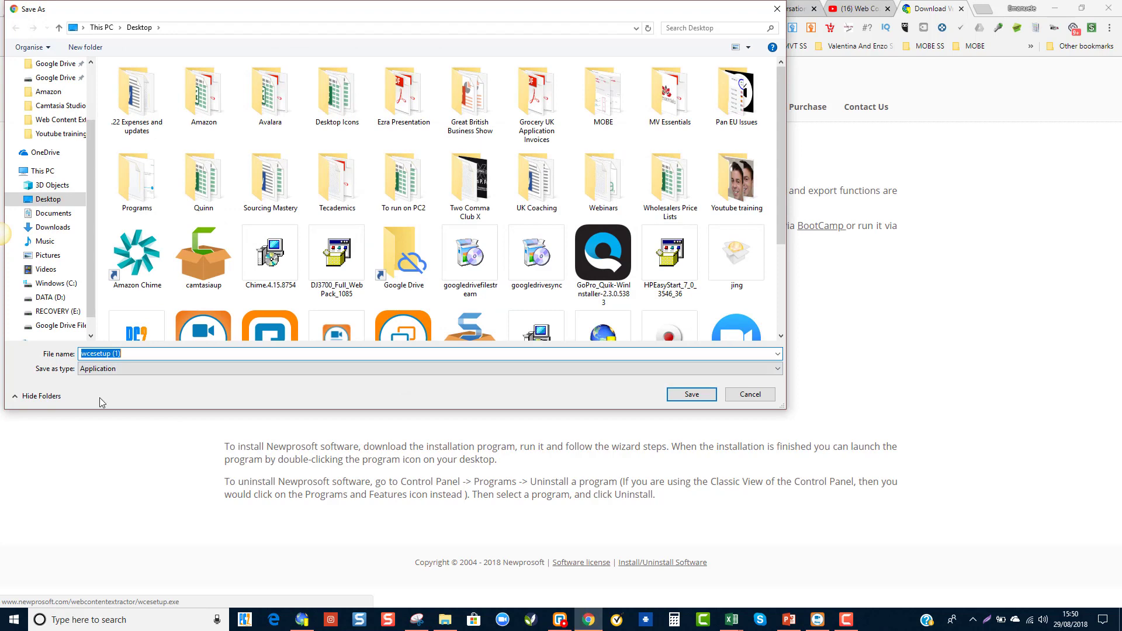
pyautogui.click(746, 397)
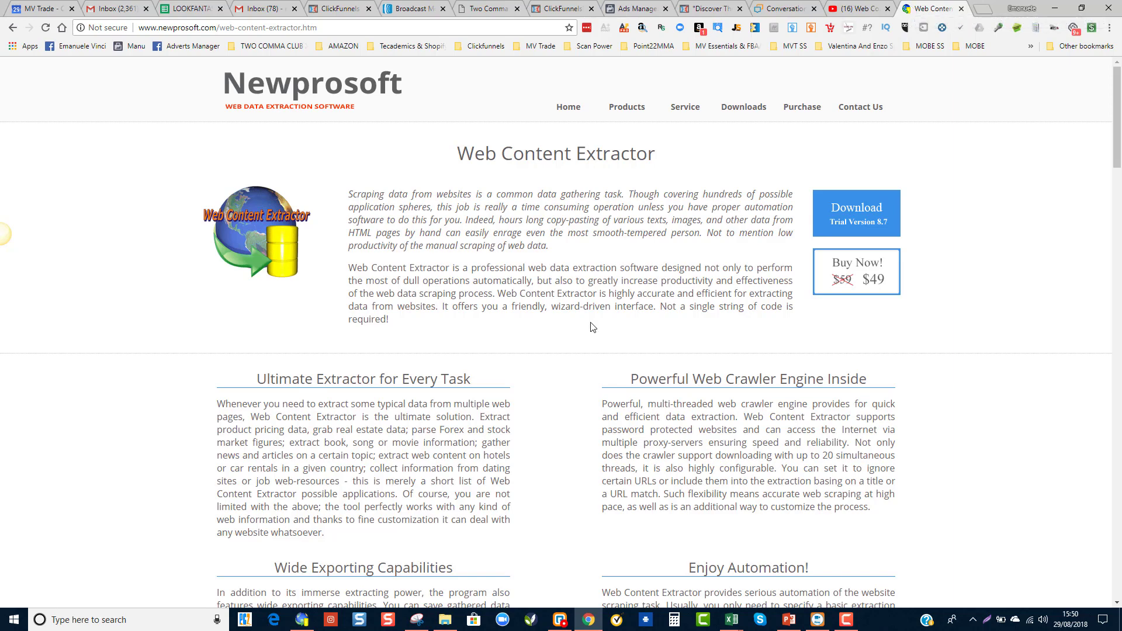
pyautogui.click(311, 535)
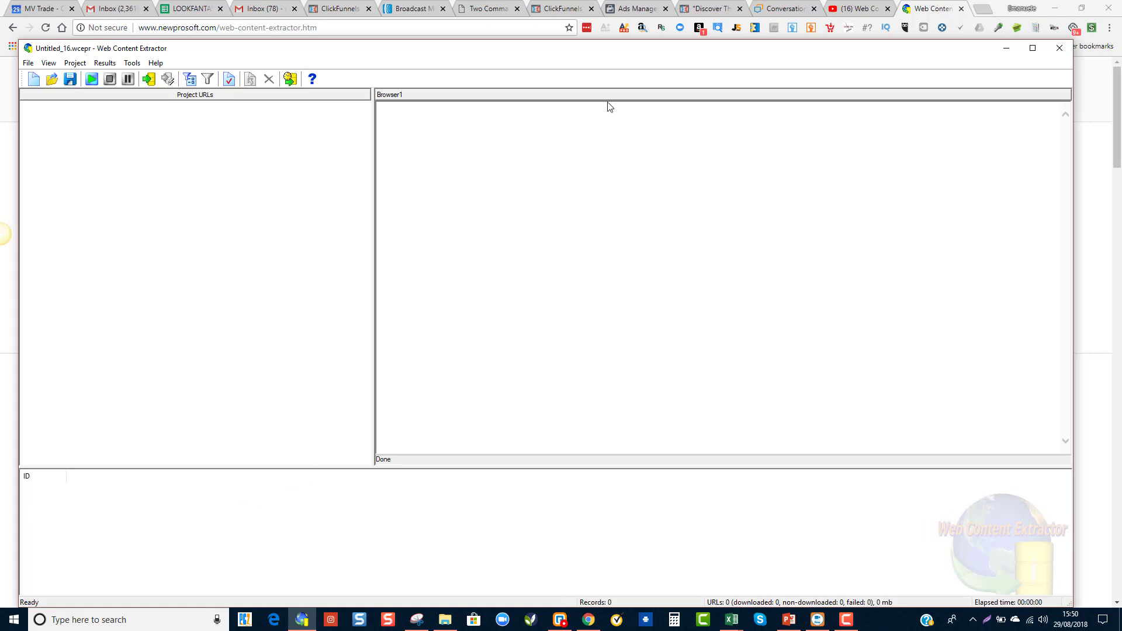
# Return to the LOOKFANTASTIC spreadsheet, check MAIN, and show the Manu Test sheet's ten rows
pyautogui.click(185, 10)
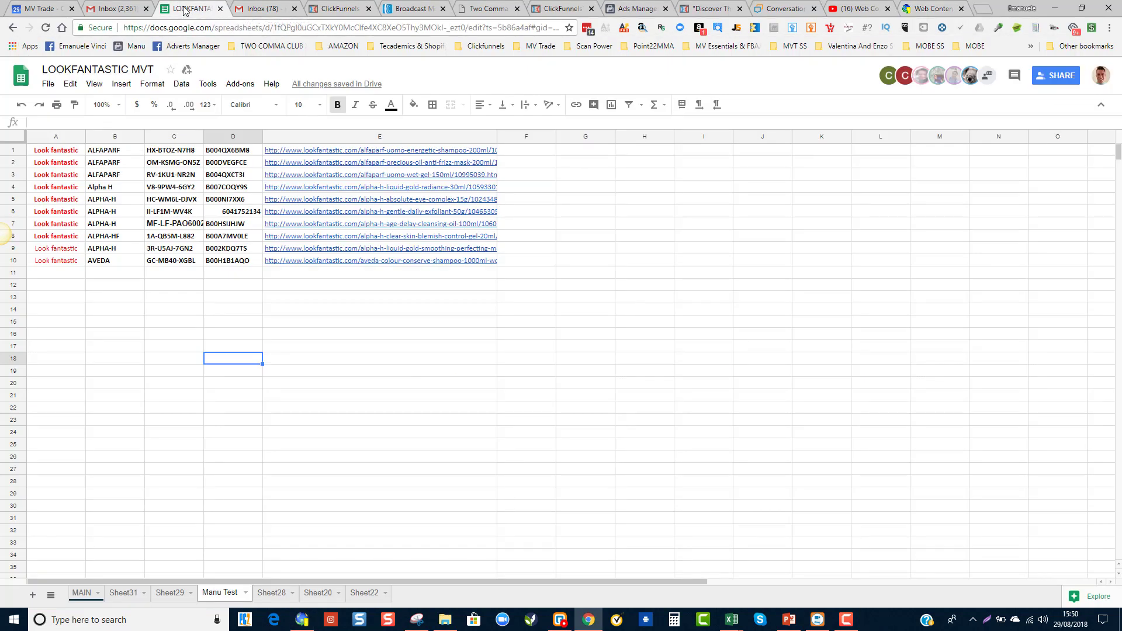
pyautogui.click(80, 595)
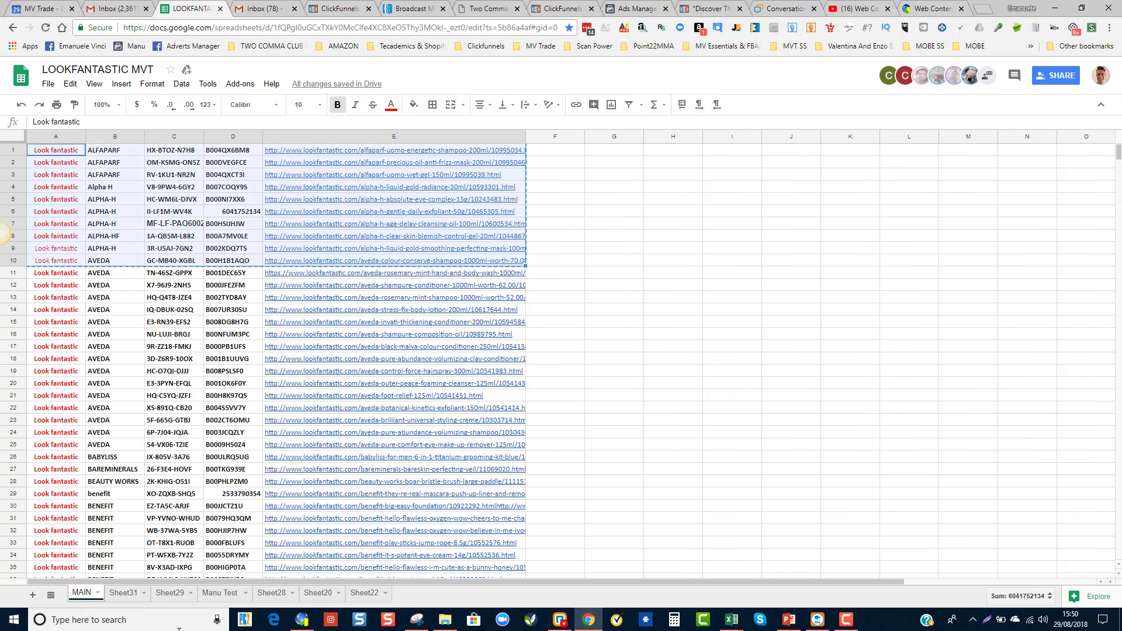
pyautogui.click(220, 594)
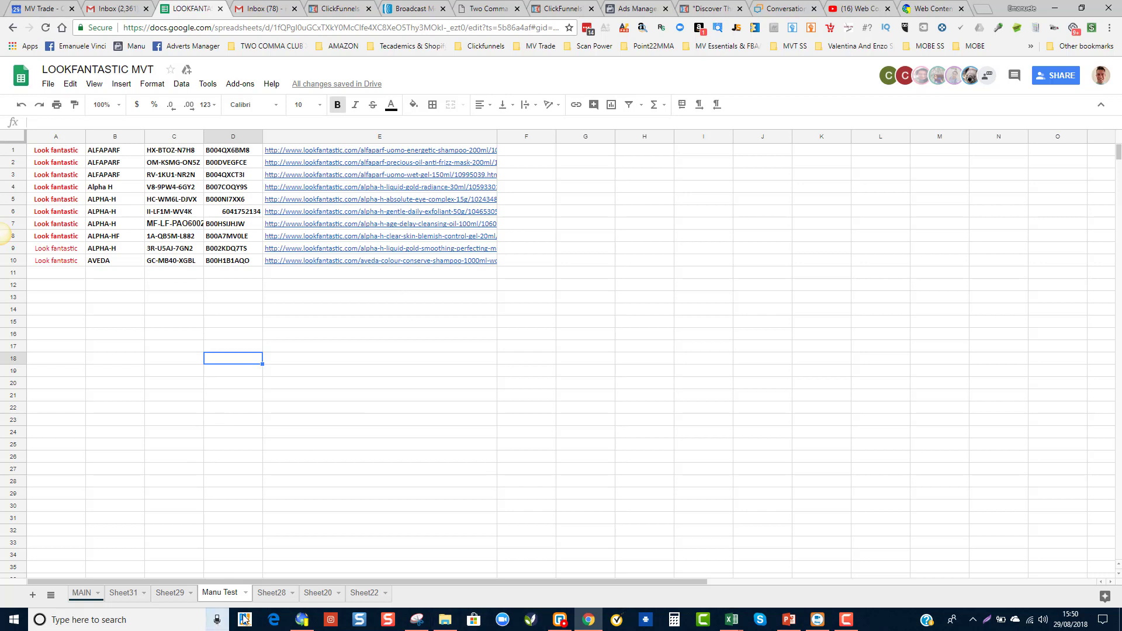
# Start a new project with the ten column-E product URLs pasted as starting URLs
pyautogui.click(302, 621)
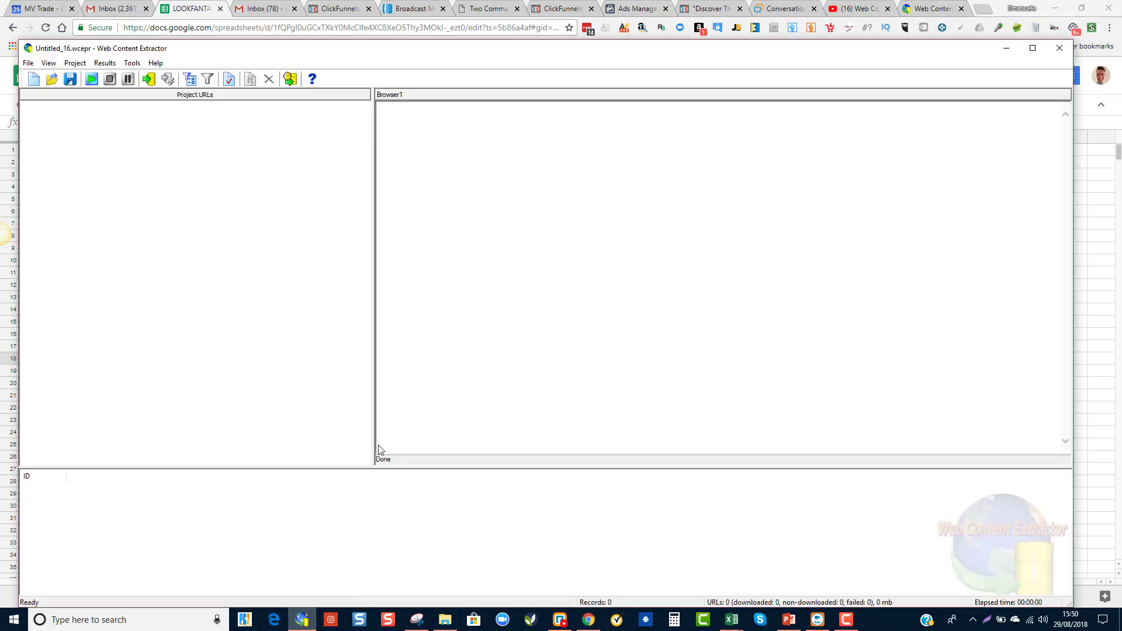
pyautogui.click(34, 80)
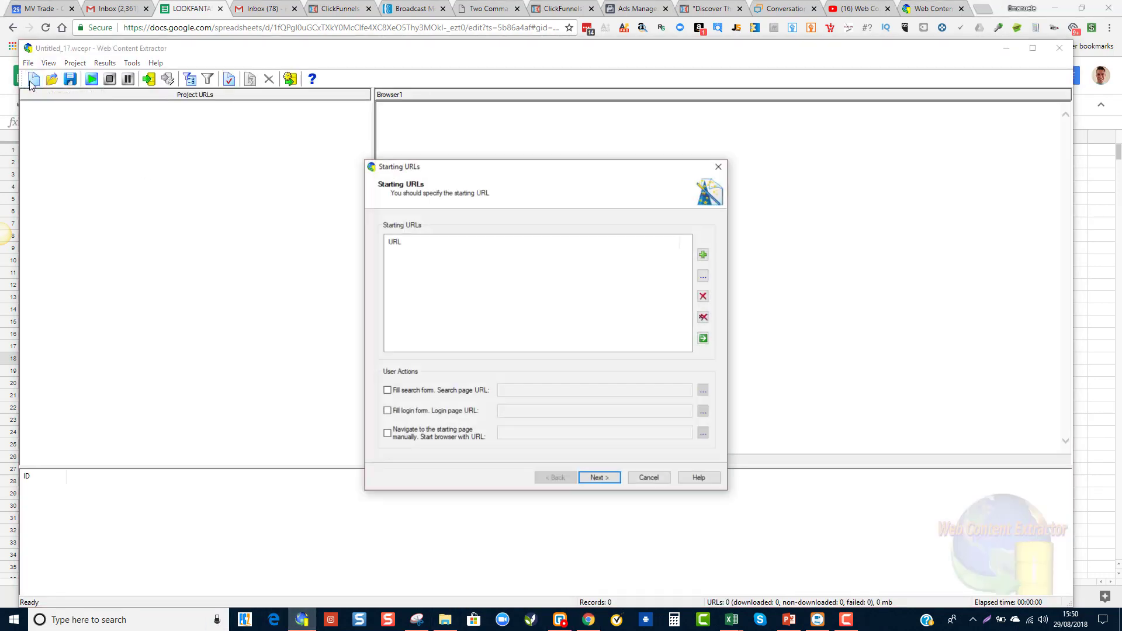
pyautogui.click(534, 620)
pyautogui.moveTo(384, 155); pyautogui.dragTo(384, 264)
pyautogui.hotkey('ctrl', 'c')
pyautogui.hotkey('alt', 'Tab')
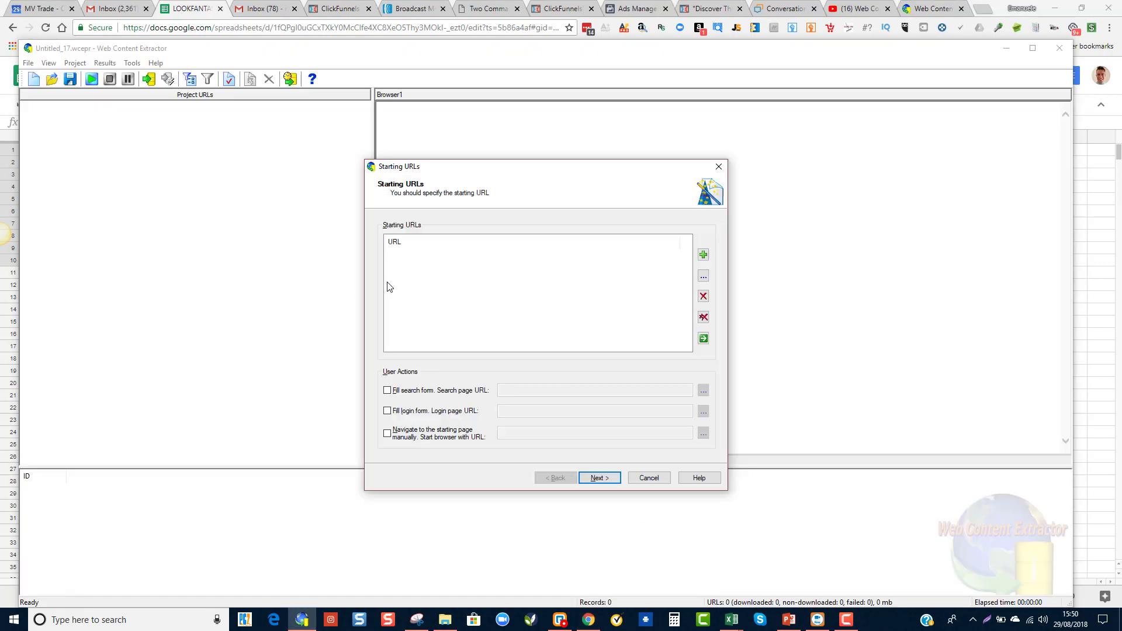
pyautogui.hotkey('ctrl', 'v')
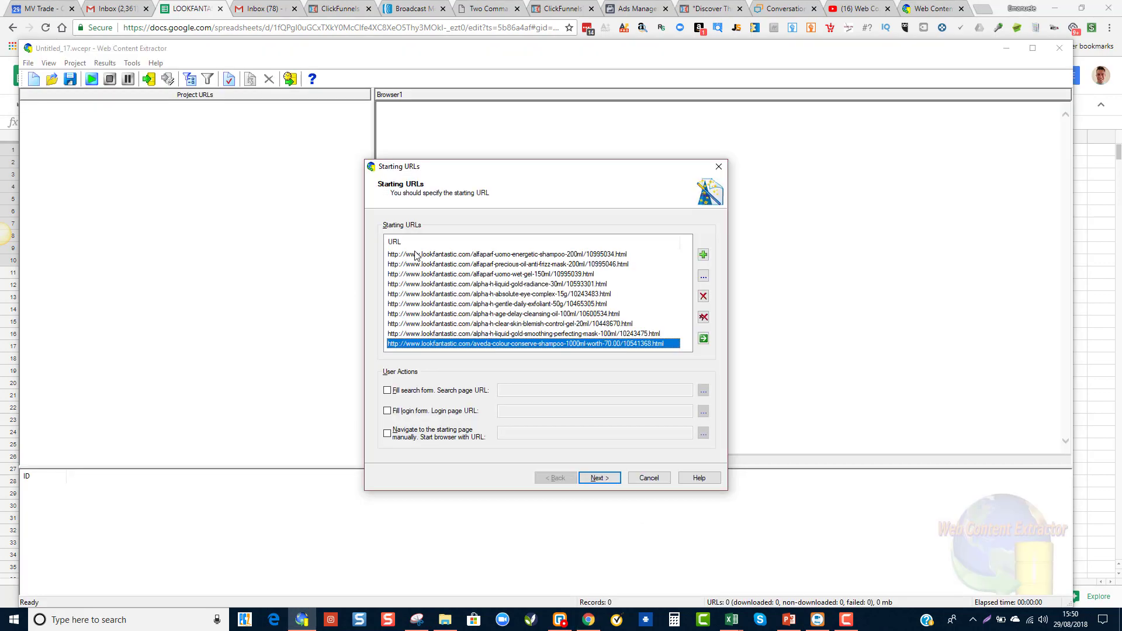
# Keep the default crawling rules and open the extraction pattern editor
pyautogui.click(599, 478)
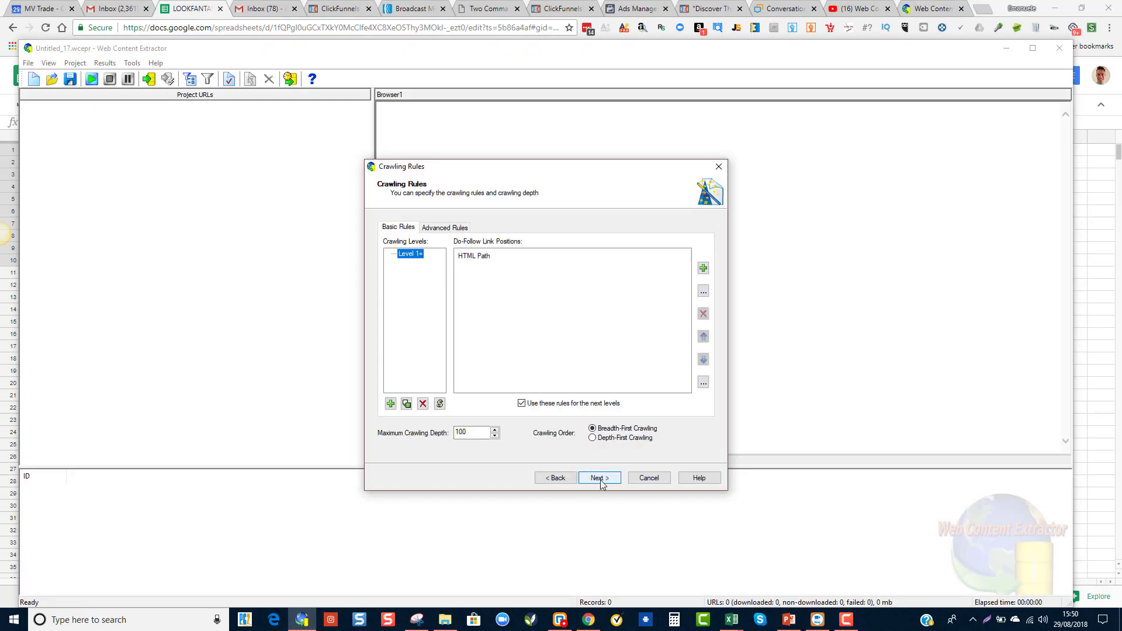
pyautogui.click(601, 478)
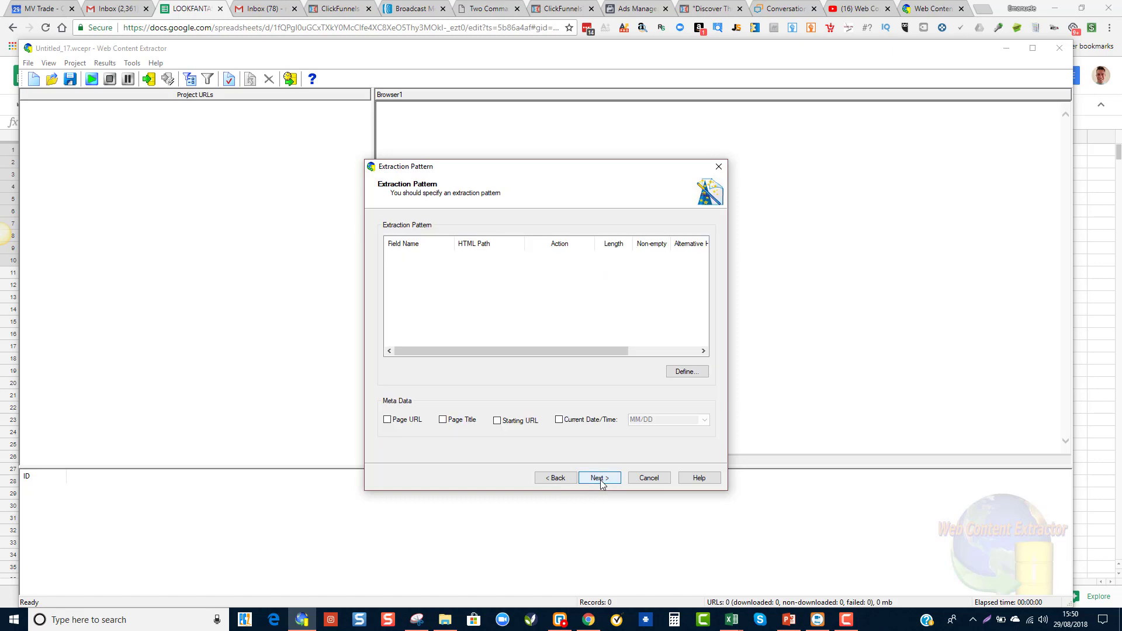
pyautogui.click(688, 374)
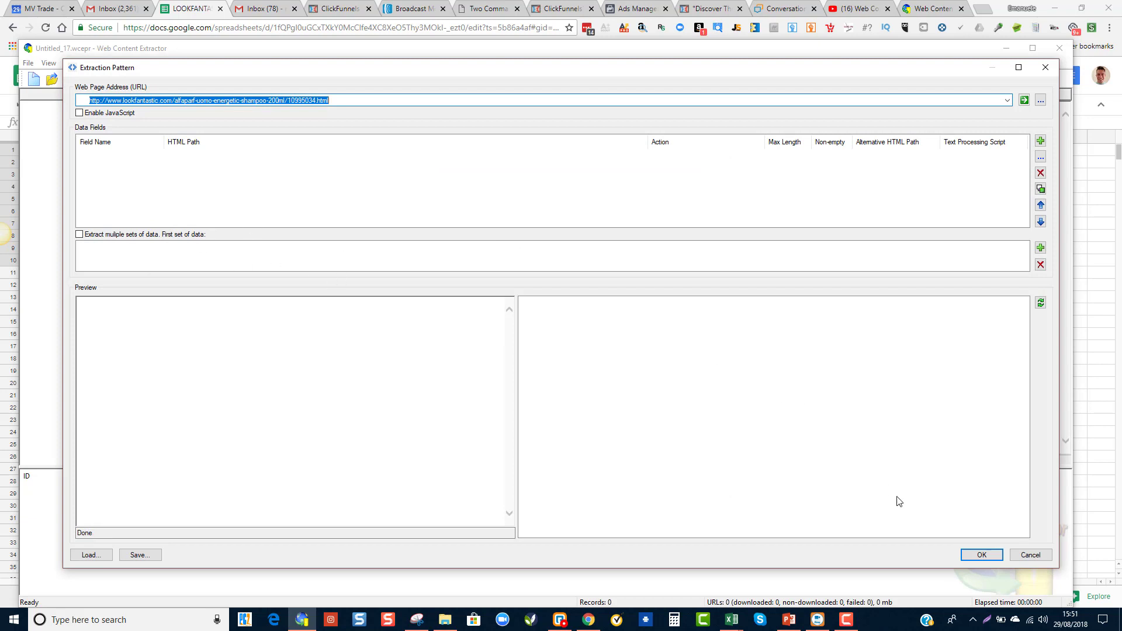
pyautogui.click(979, 557)
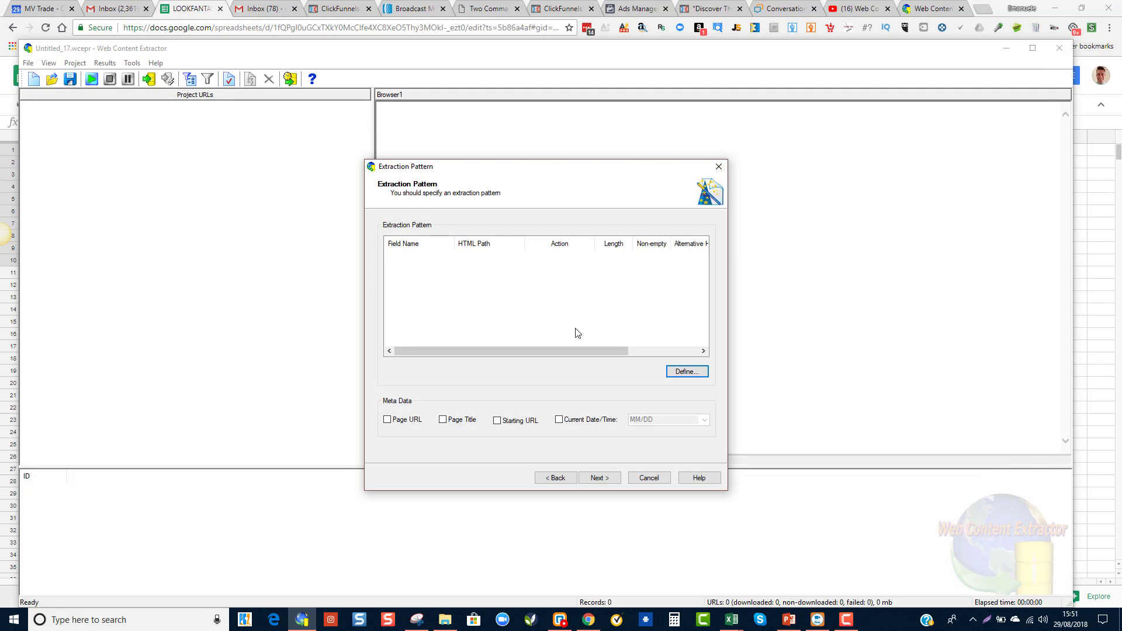
pyautogui.click(688, 375)
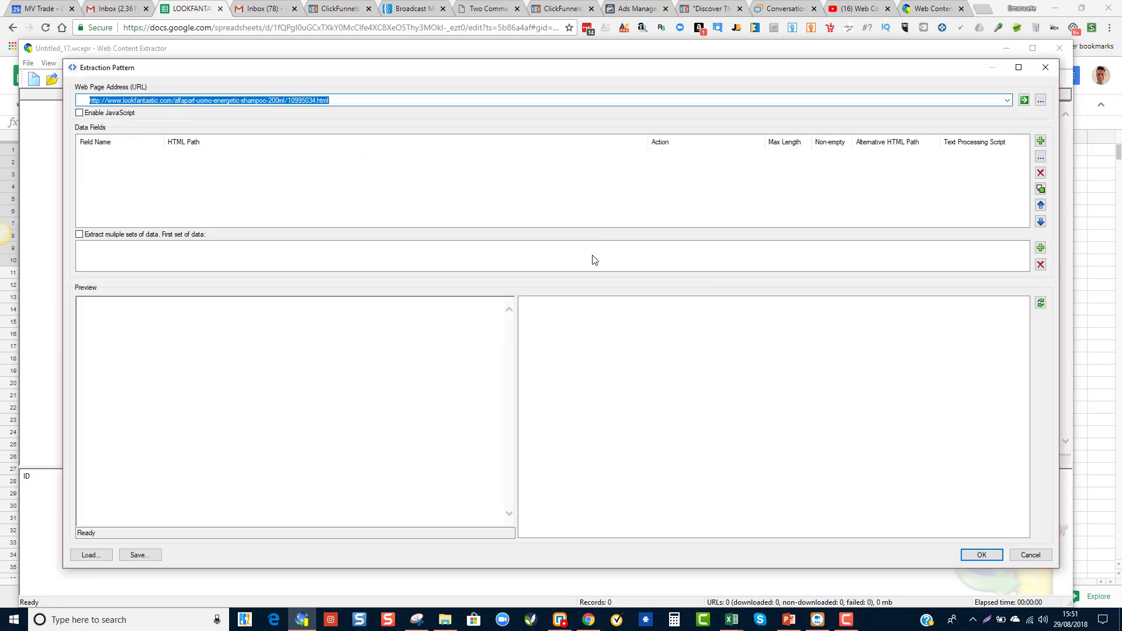
# Add a data field and scroll the Alfaparf Uomo shampoo preview to its title and £10.30 price
pyautogui.click(1042, 141)
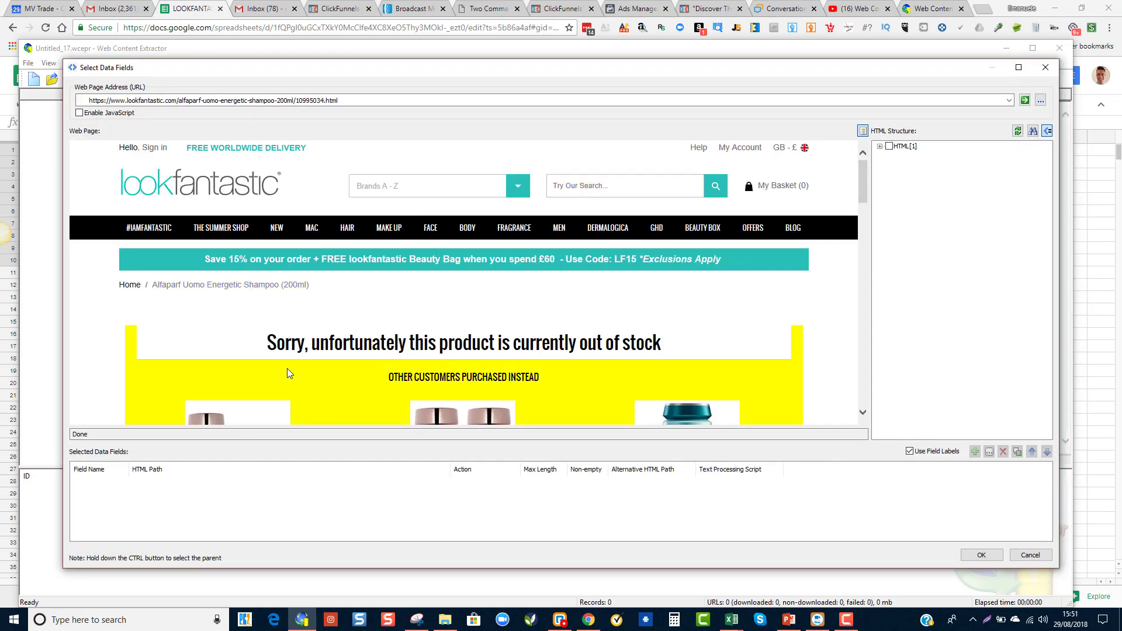
pyautogui.scroll(-5, 480, 346)
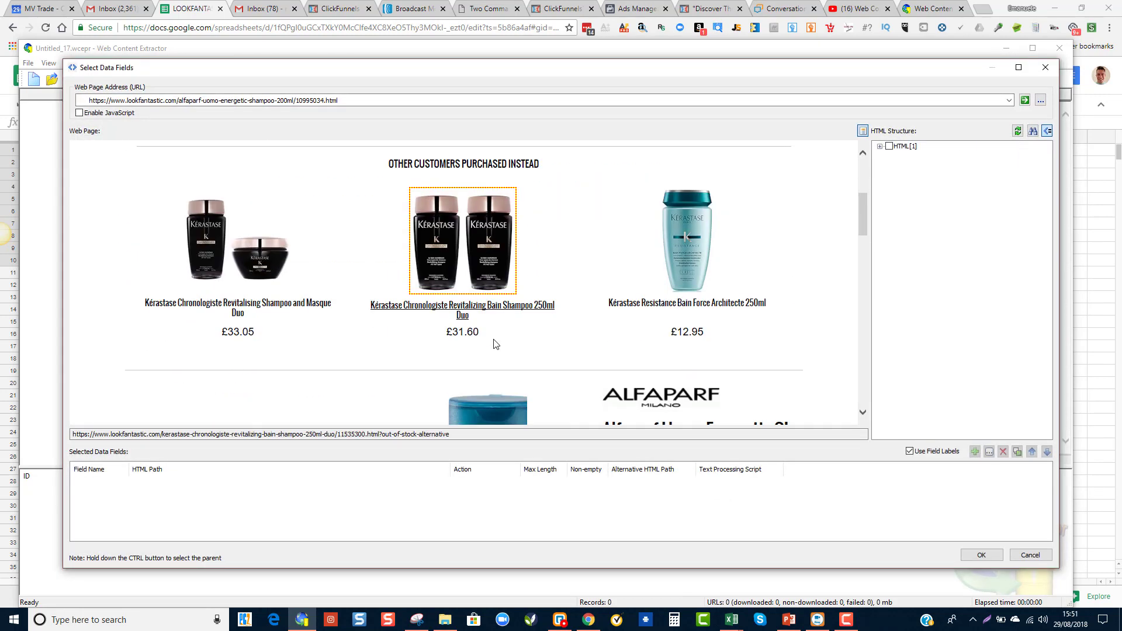
pyautogui.scroll(5, 494, 311)
pyautogui.scroll(-8, 543, 351)
pyautogui.scroll(-3, 535, 322)
pyautogui.scroll(3, 707, 351)
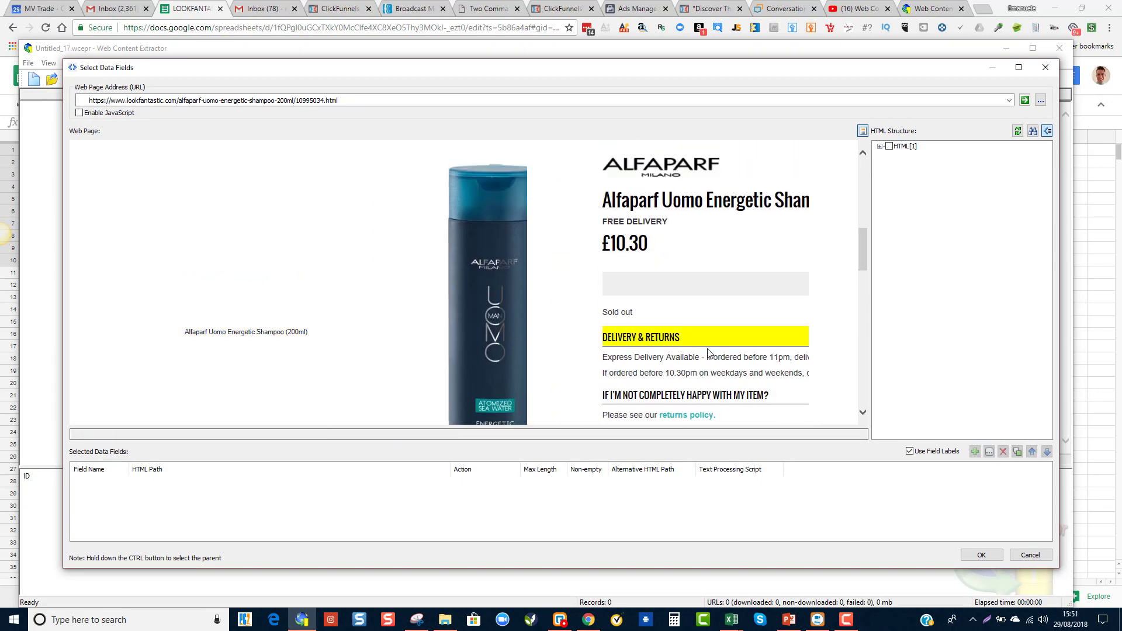
pyautogui.scroll(-3, 696, 298)
pyautogui.scroll(3, 677, 275)
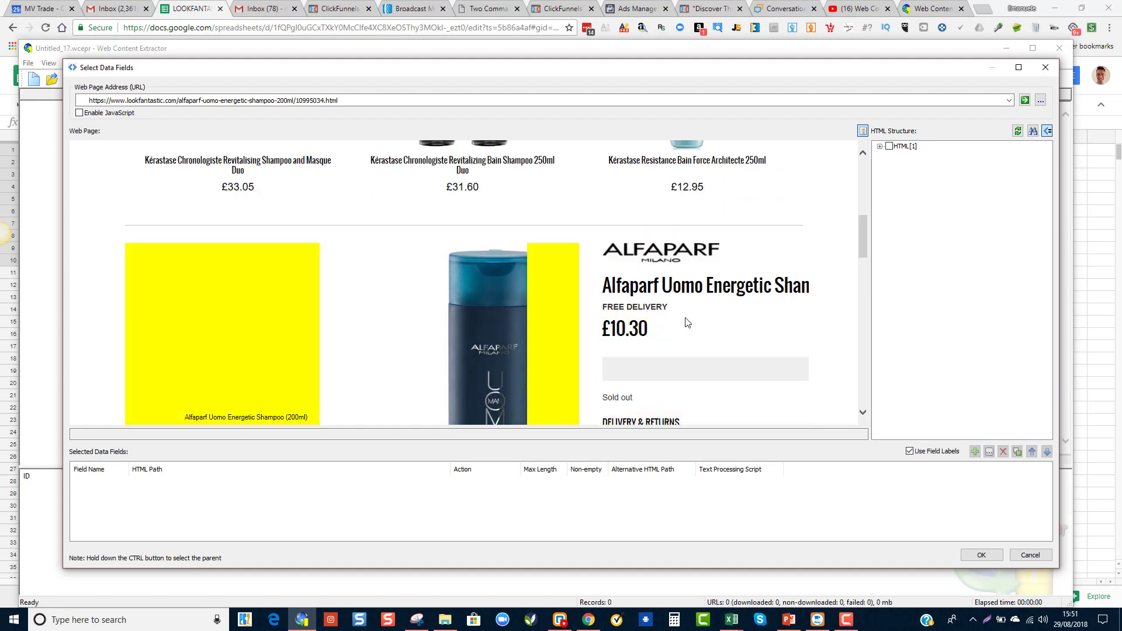
pyautogui.moveTo(866, 233); pyautogui.dragTo(867, 252)
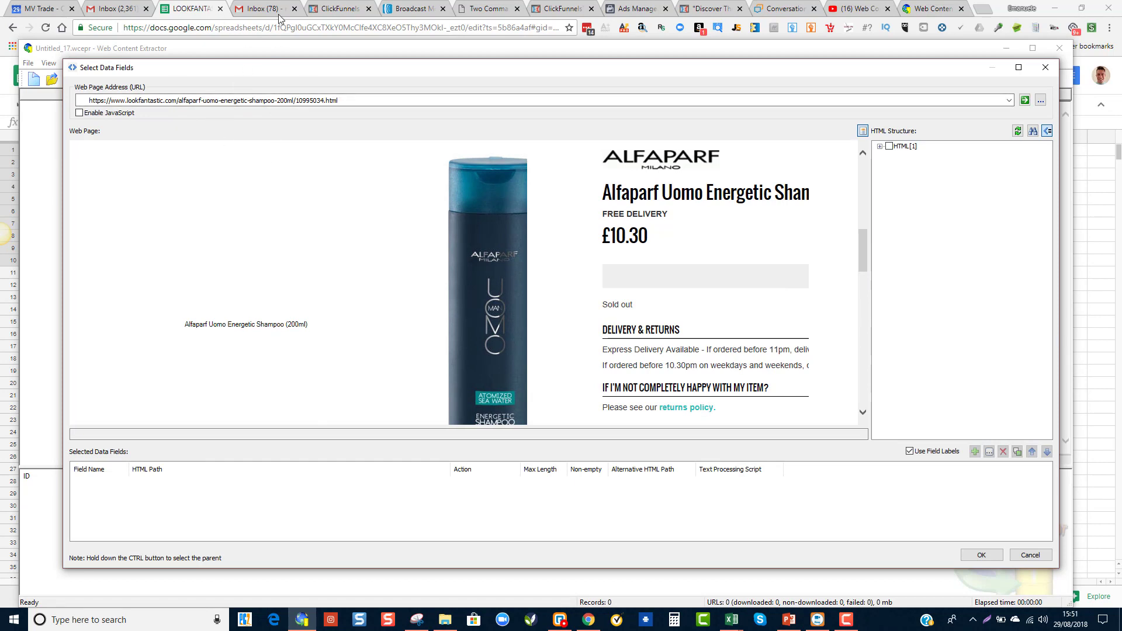
pyautogui.click(199, 8)
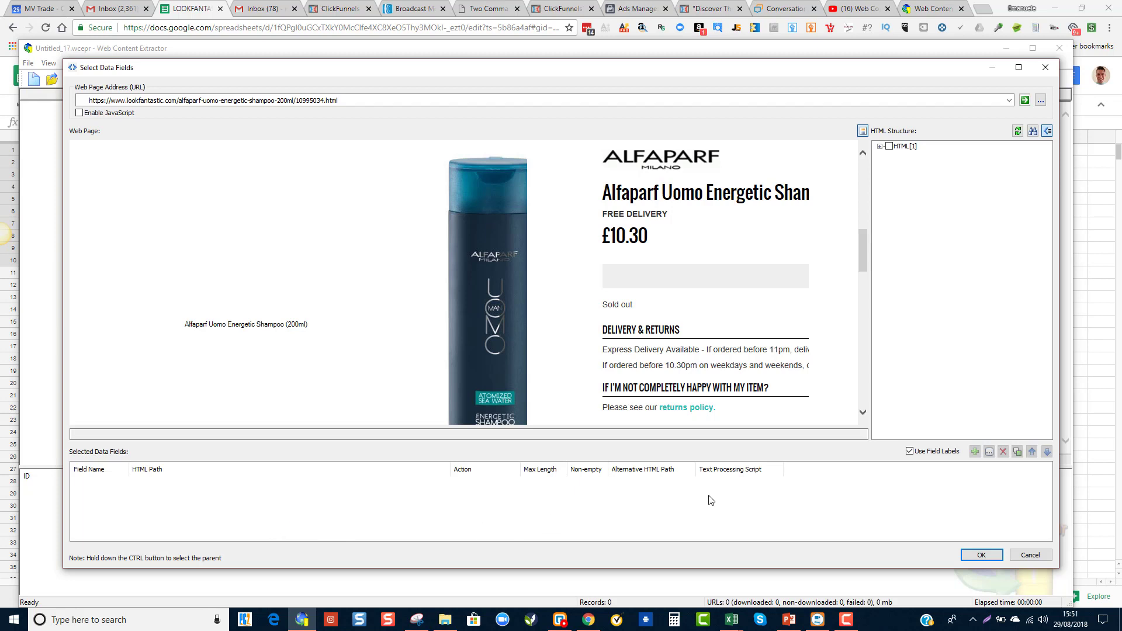
# Save the product title as the title field
pyautogui.click(665, 197)
pyautogui.write('title')
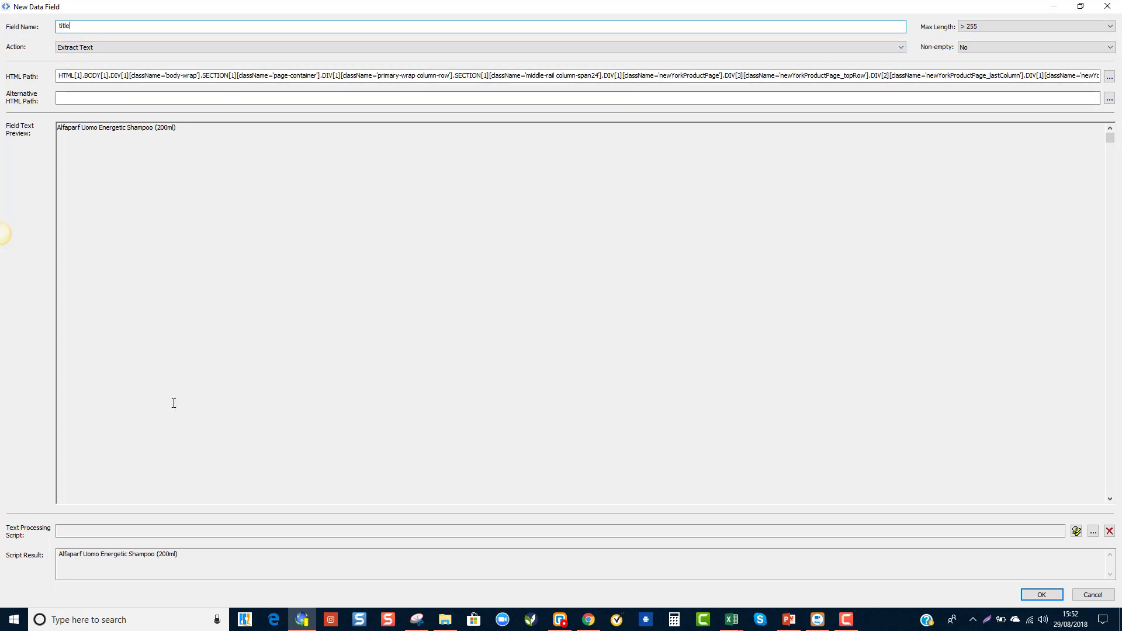
pyautogui.click(1035, 593)
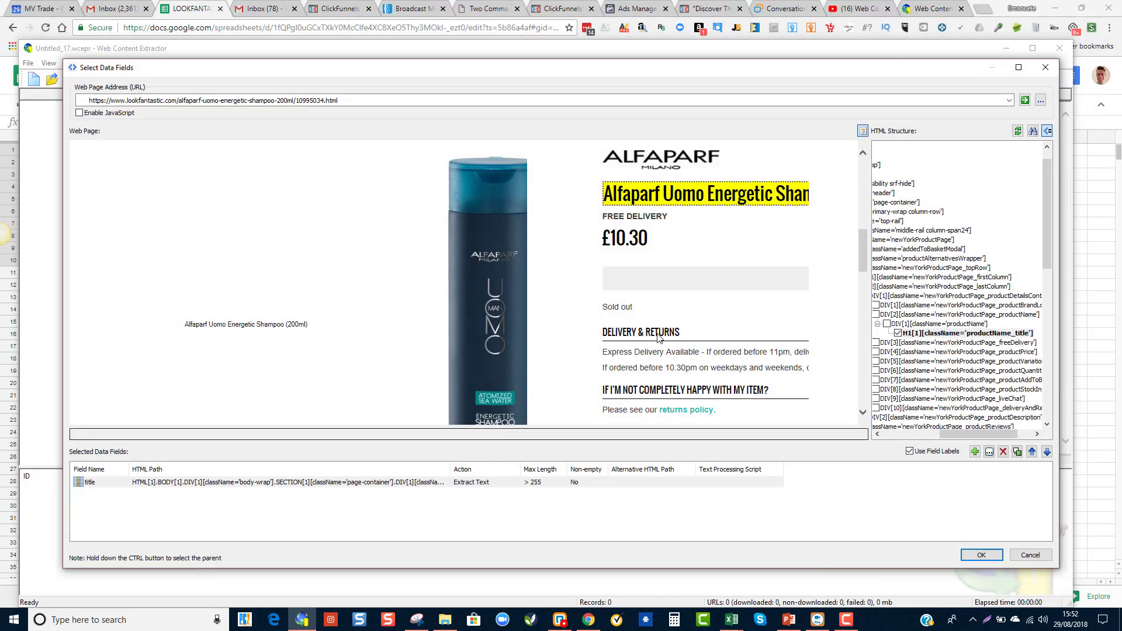
# Add a Cost field from the £10.30 price, scripted to return only 10.30
pyautogui.click(636, 246)
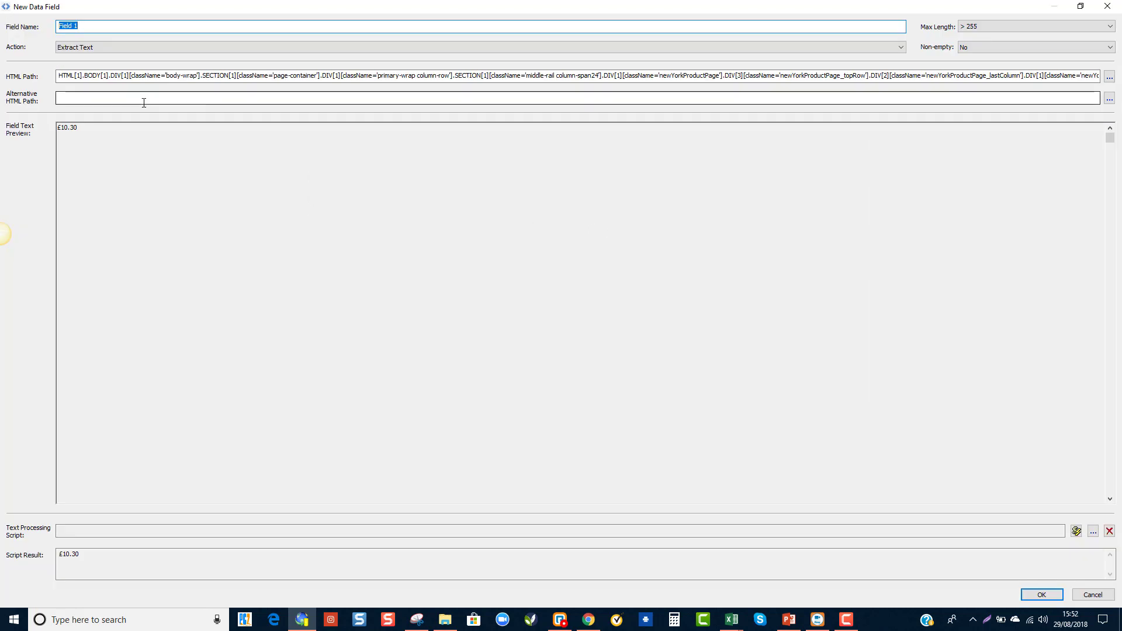
pyautogui.write('Cost')
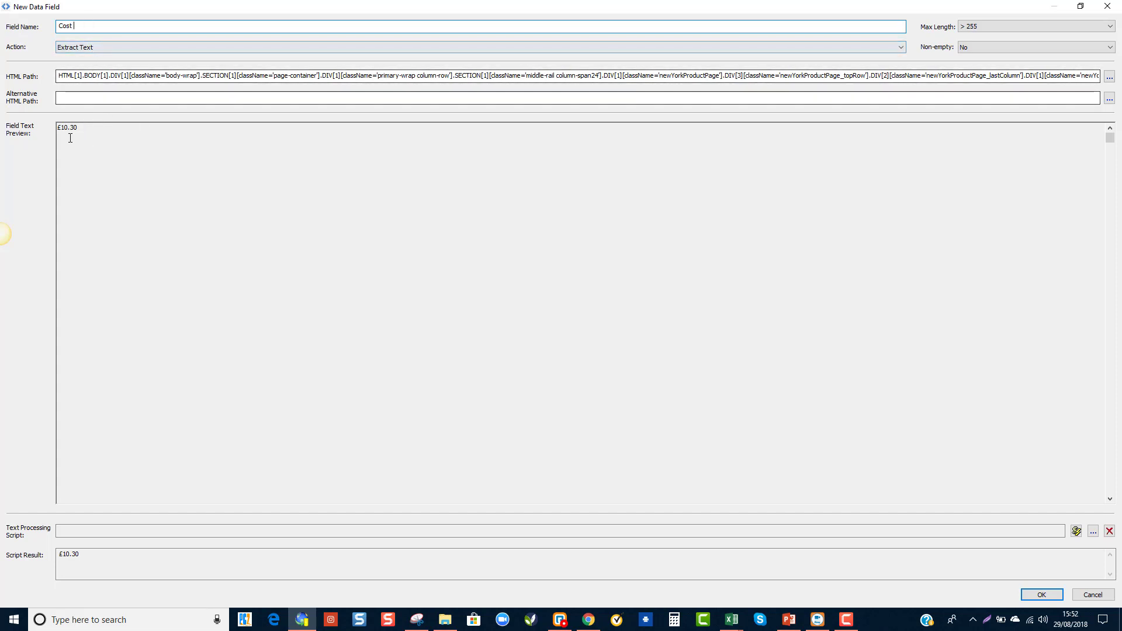
pyautogui.moveTo(60, 128); pyautogui.dragTo(77, 127)
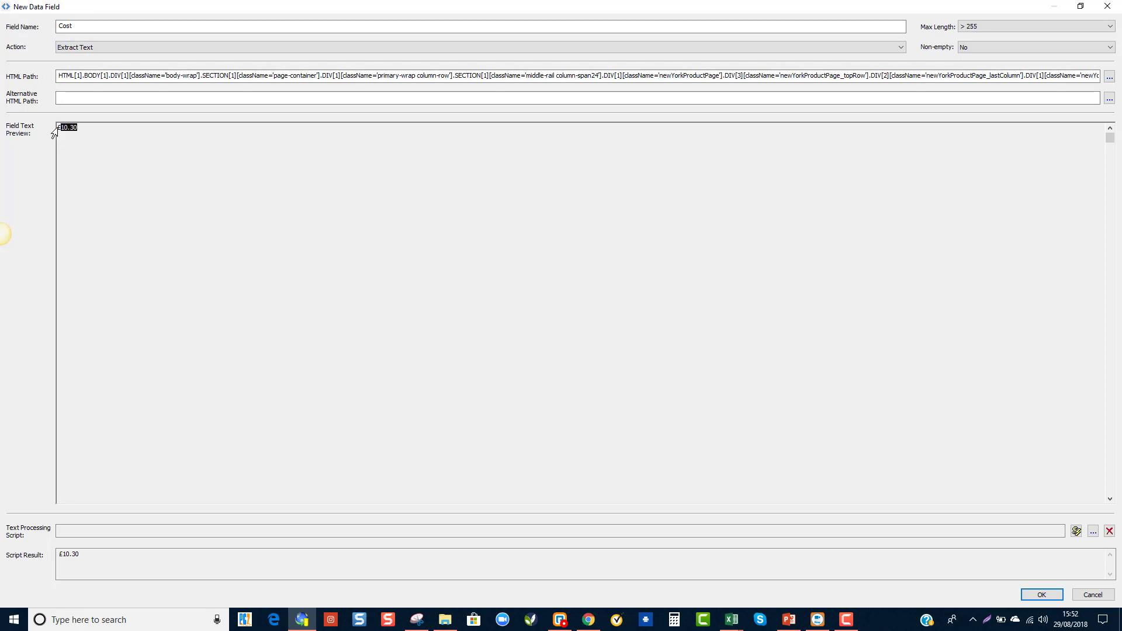
pyautogui.click(87, 141)
pyautogui.moveTo(88, 132); pyautogui.dragTo(66, 134)
pyautogui.click(1078, 531)
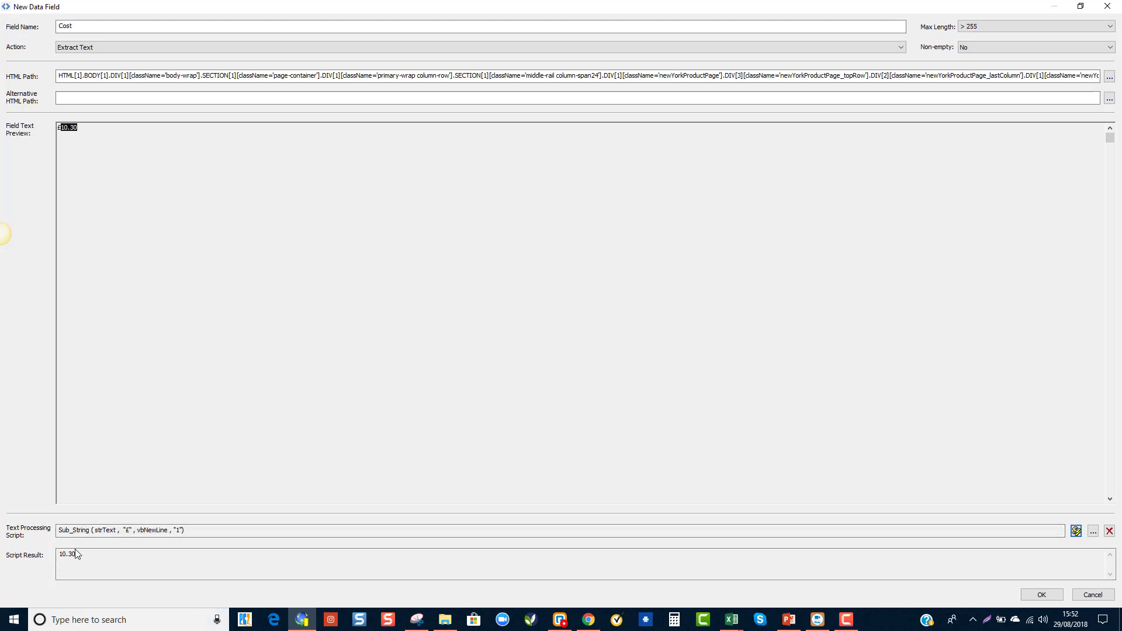
pyautogui.click(1049, 594)
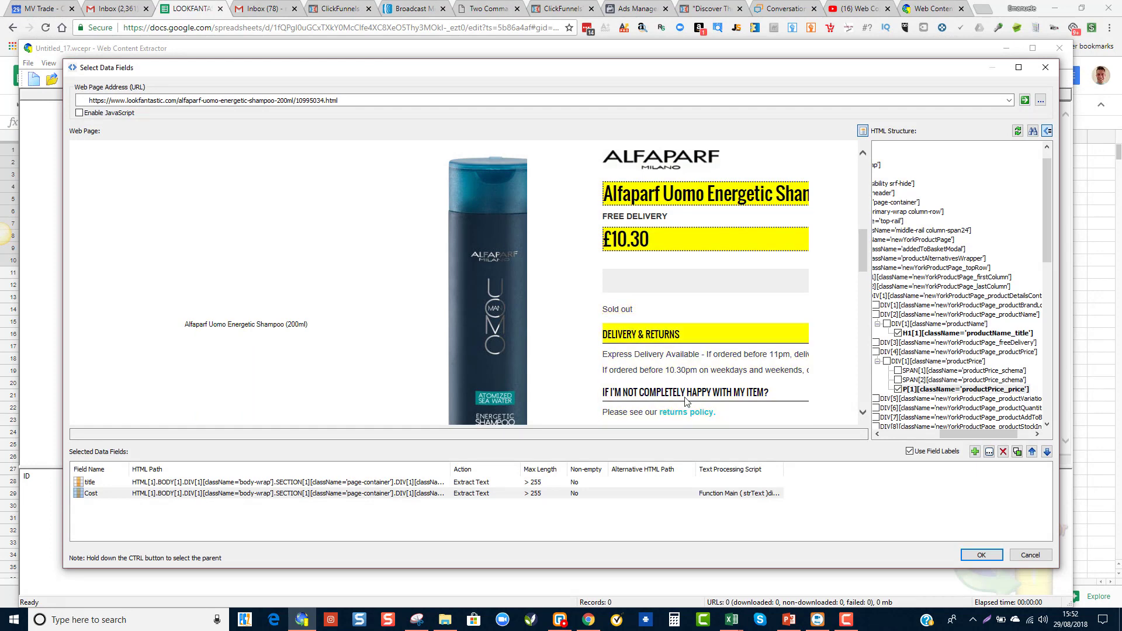
# Add a Stock Level field extracting the Sold out text, then accept the three-field pattern
pyautogui.click(624, 310)
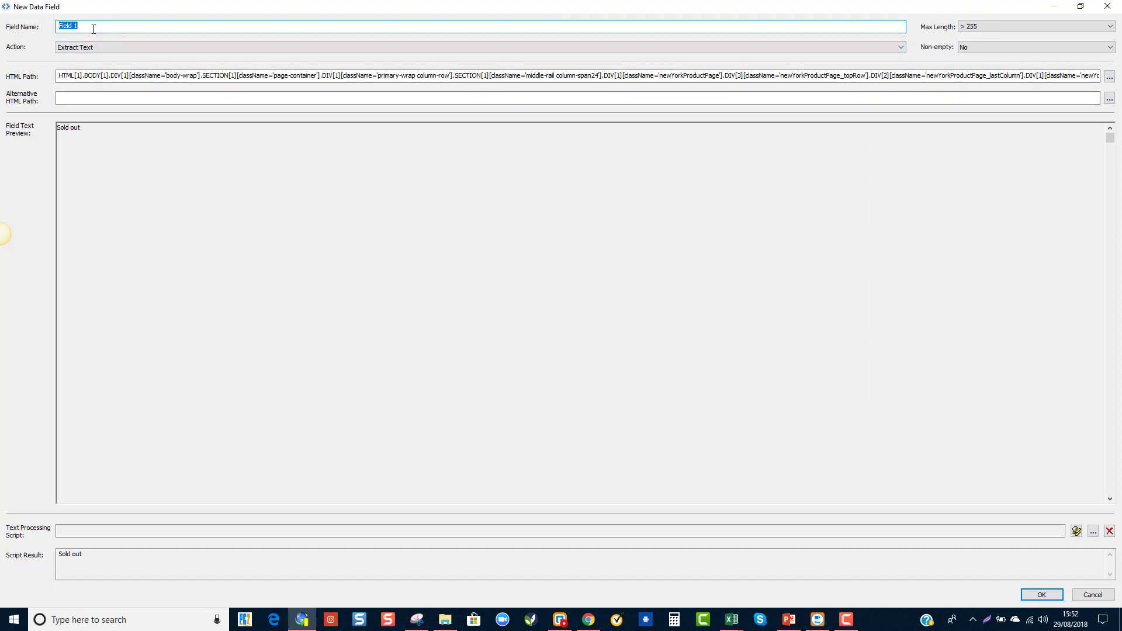
pyautogui.write('Stock Level')
pyautogui.moveTo(82, 133); pyautogui.dragTo(57, 128)
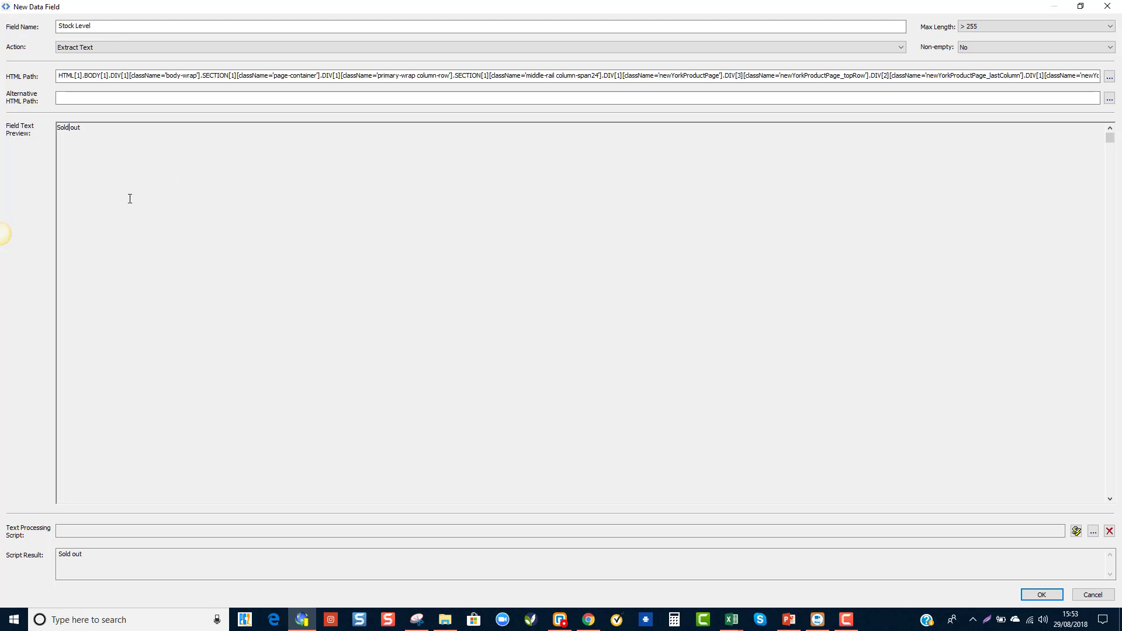
pyautogui.click(108, 48)
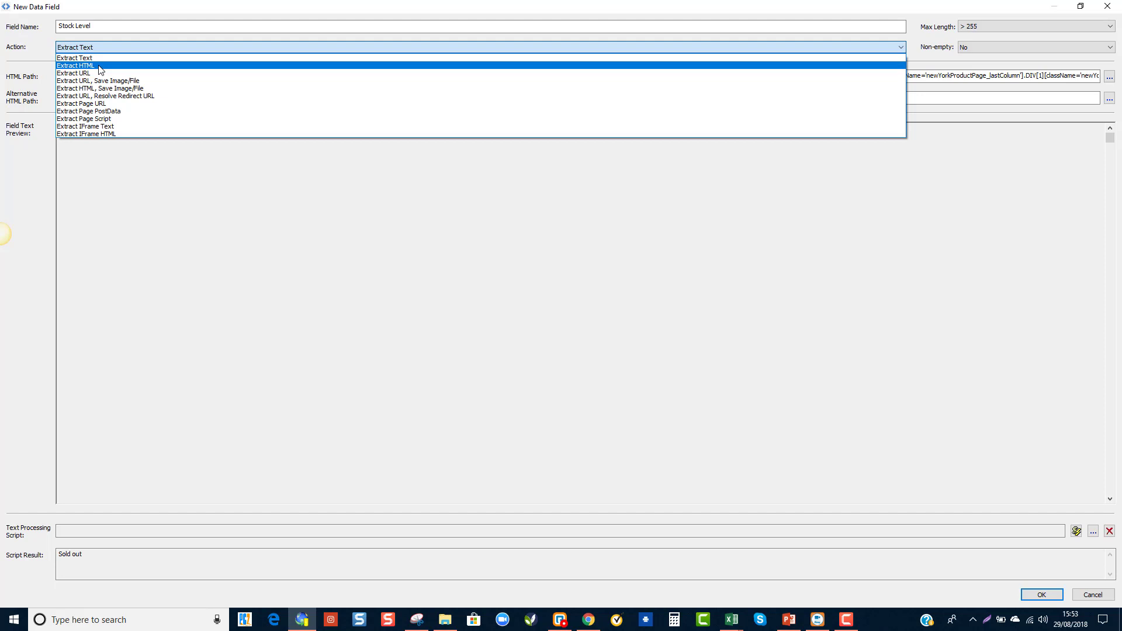
pyautogui.click(133, 248)
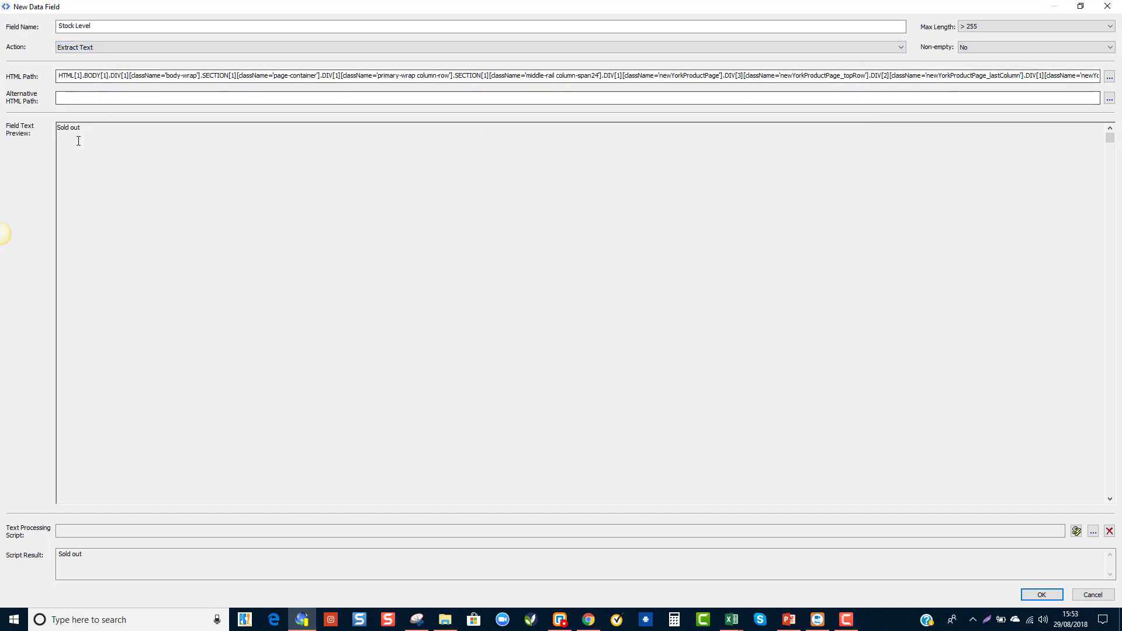
pyautogui.click(1041, 593)
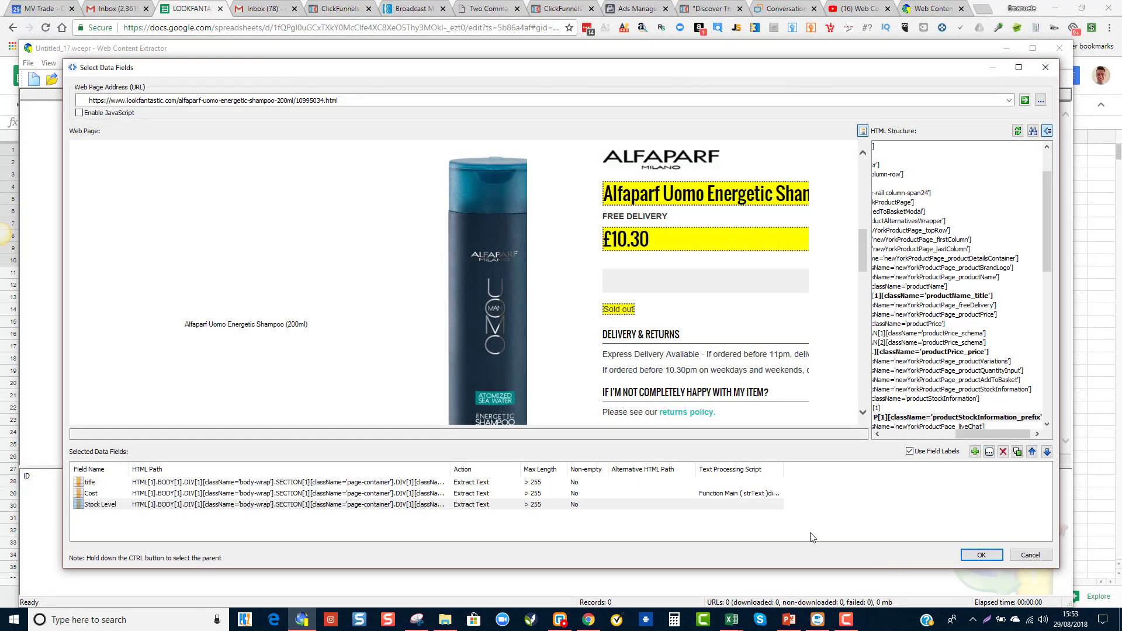
pyautogui.click(981, 555)
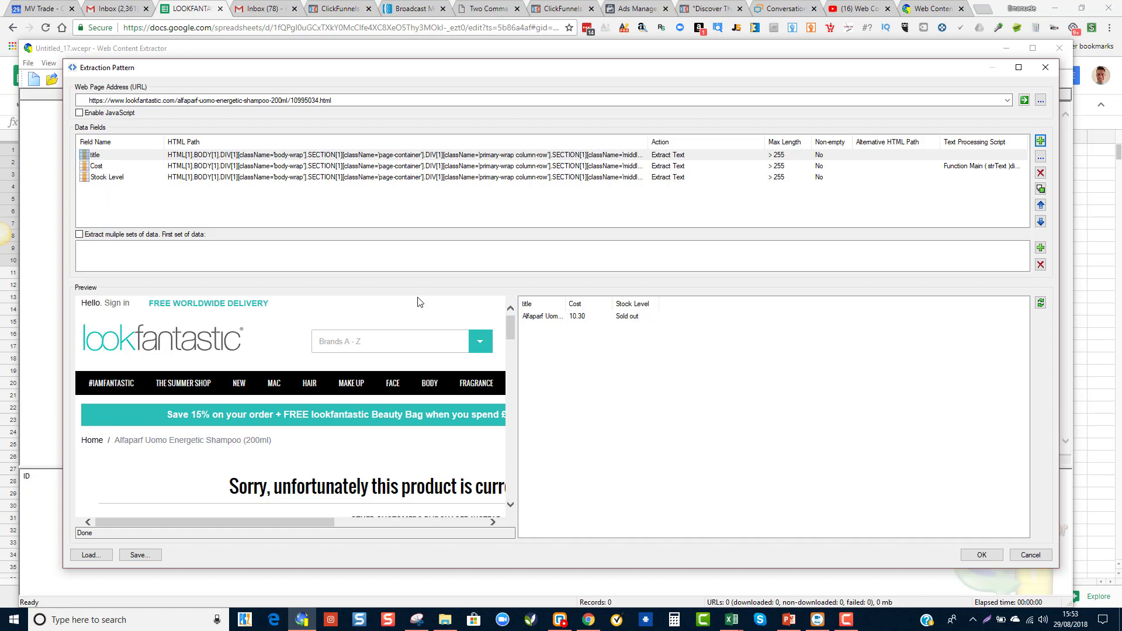
pyautogui.click(981, 556)
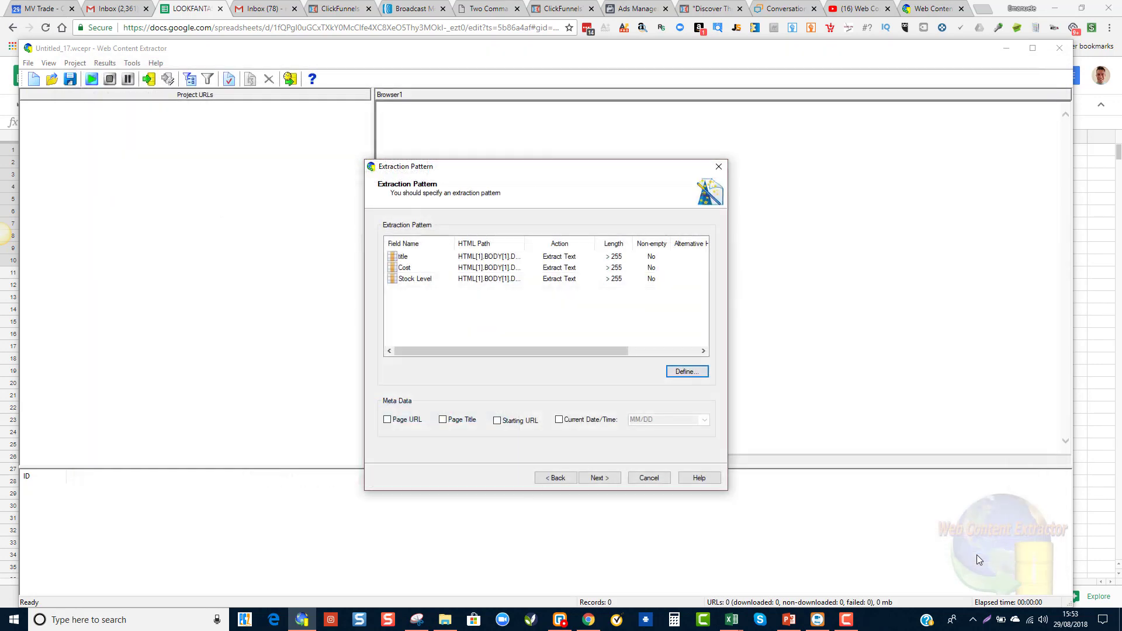
# Save the project as lookfantastic_com.wcepr on the Desktop and finish the wizard
pyautogui.click(601, 480)
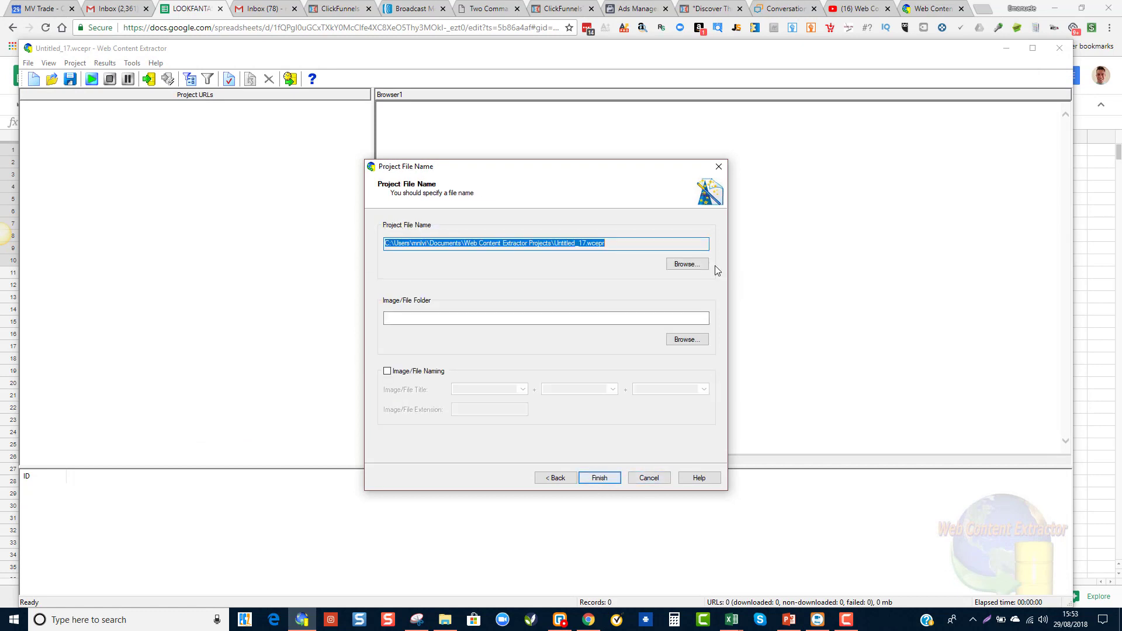
pyautogui.click(689, 264)
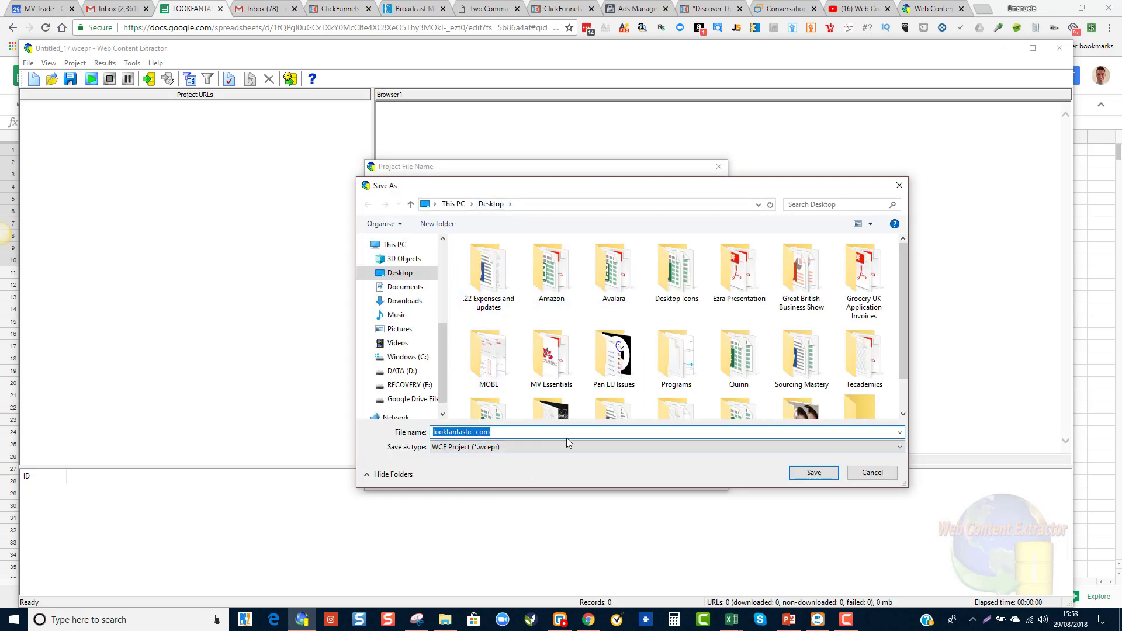
pyautogui.click(812, 474)
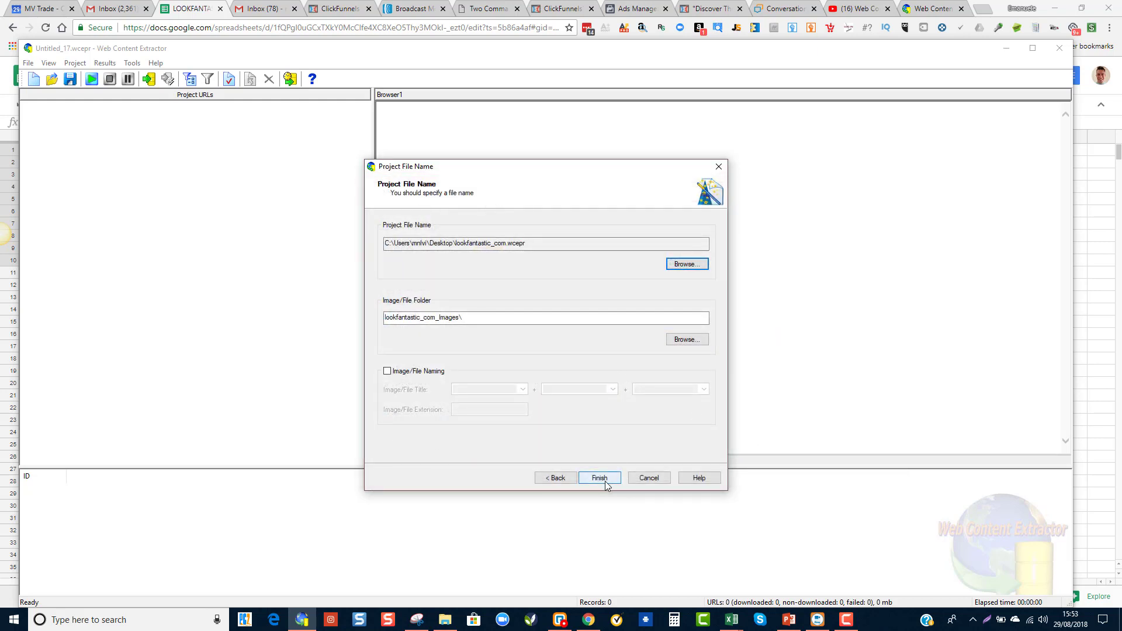
pyautogui.click(606, 484)
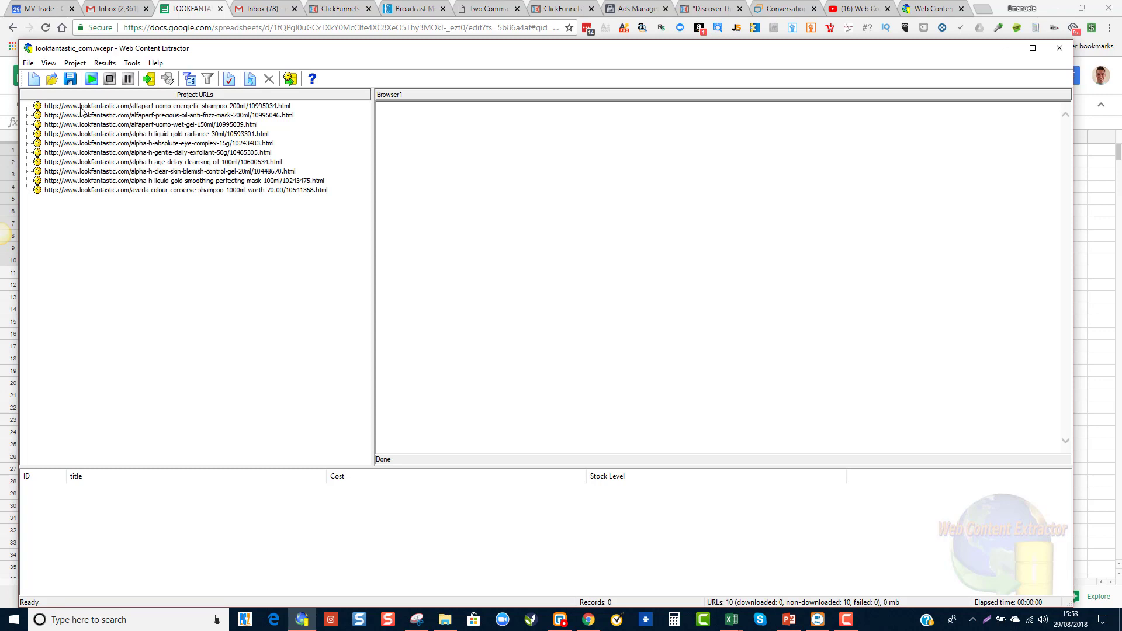
# Run extraction over all ten lookfantastic product URLs
pyautogui.click(92, 79)
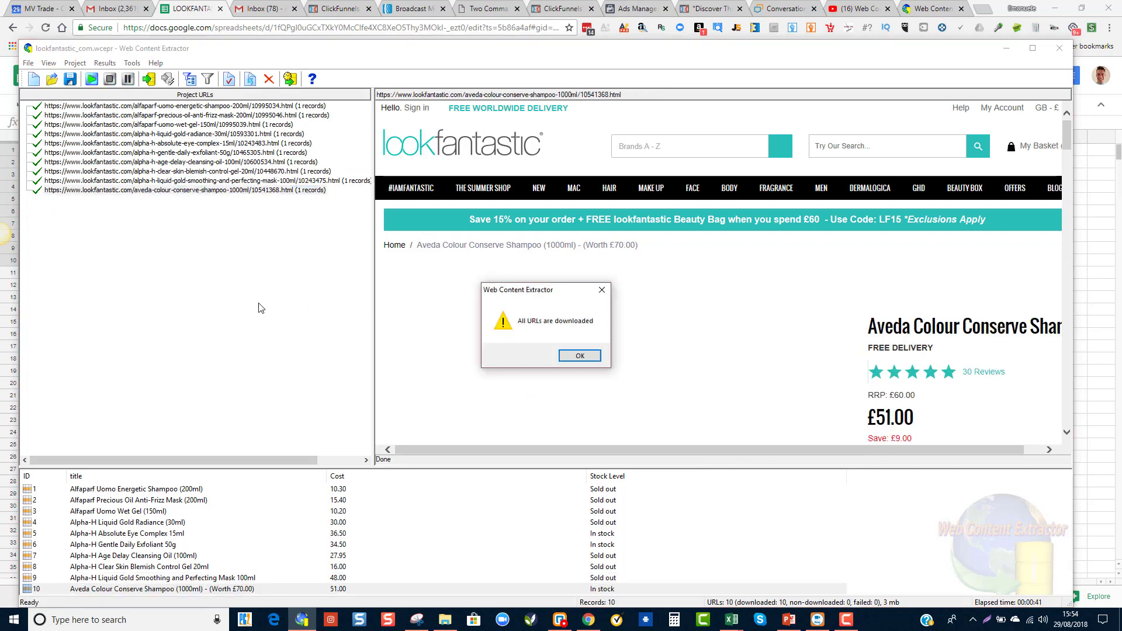
# Export the results without the ID column as Excel CSV to lookfantastic_com.csv on the Desktop
pyautogui.click(580, 357)
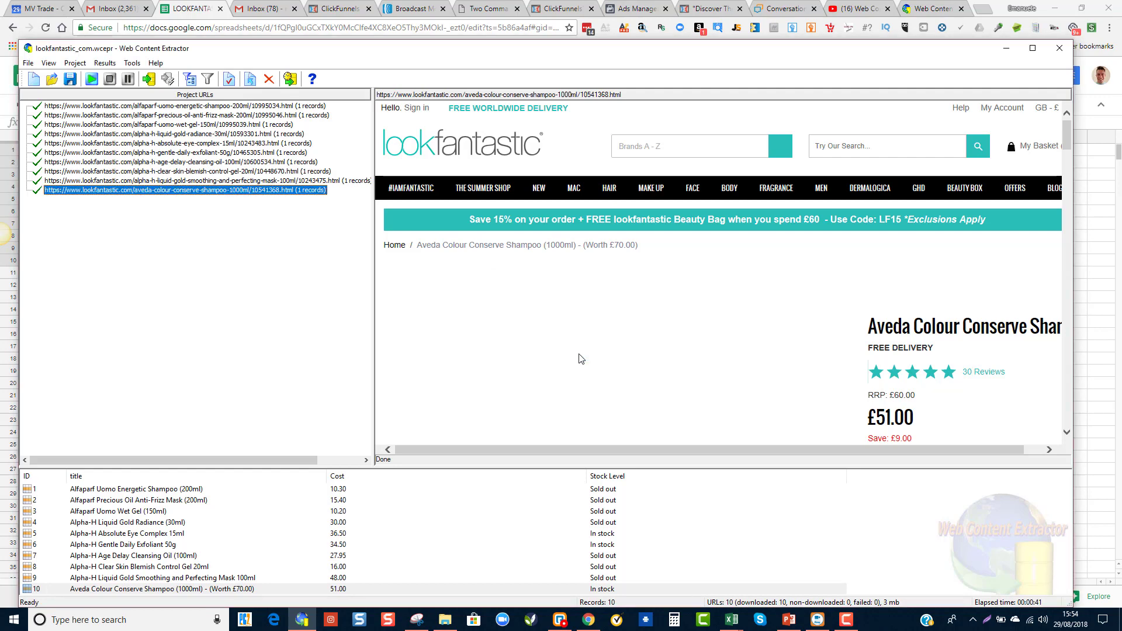
pyautogui.click(149, 80)
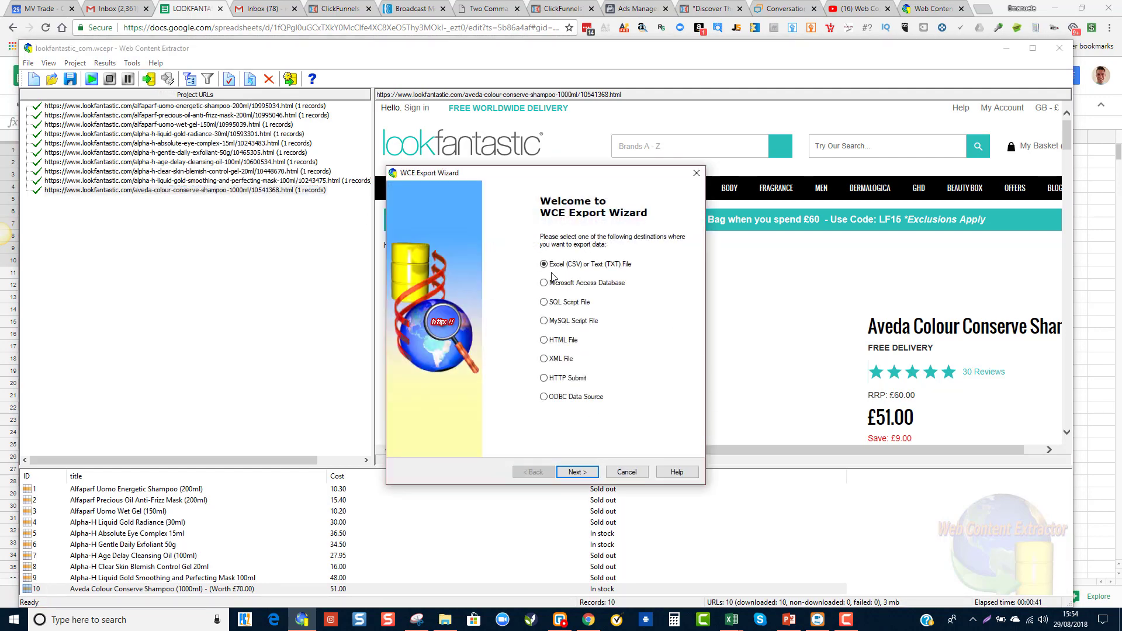
pyautogui.click(582, 473)
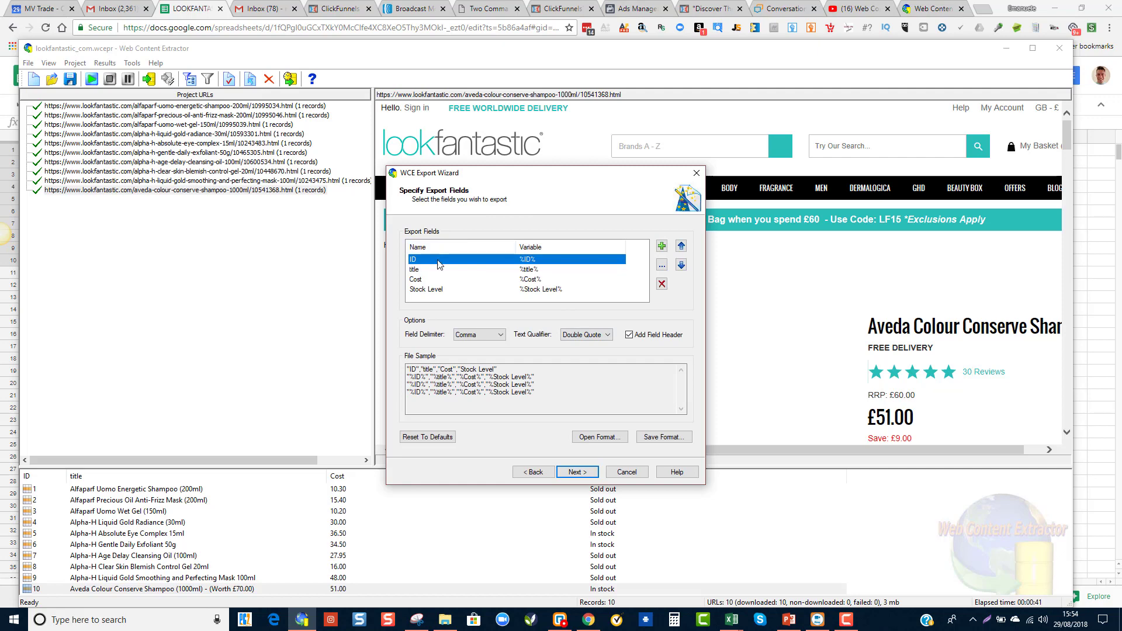
pyautogui.click(662, 285)
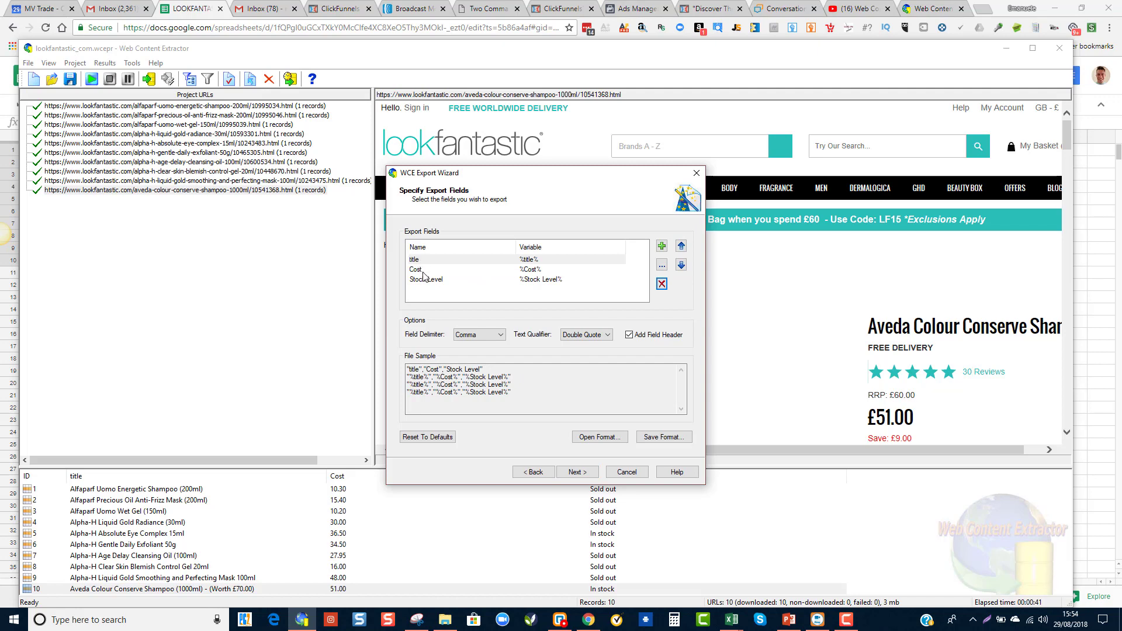
pyautogui.click(587, 473)
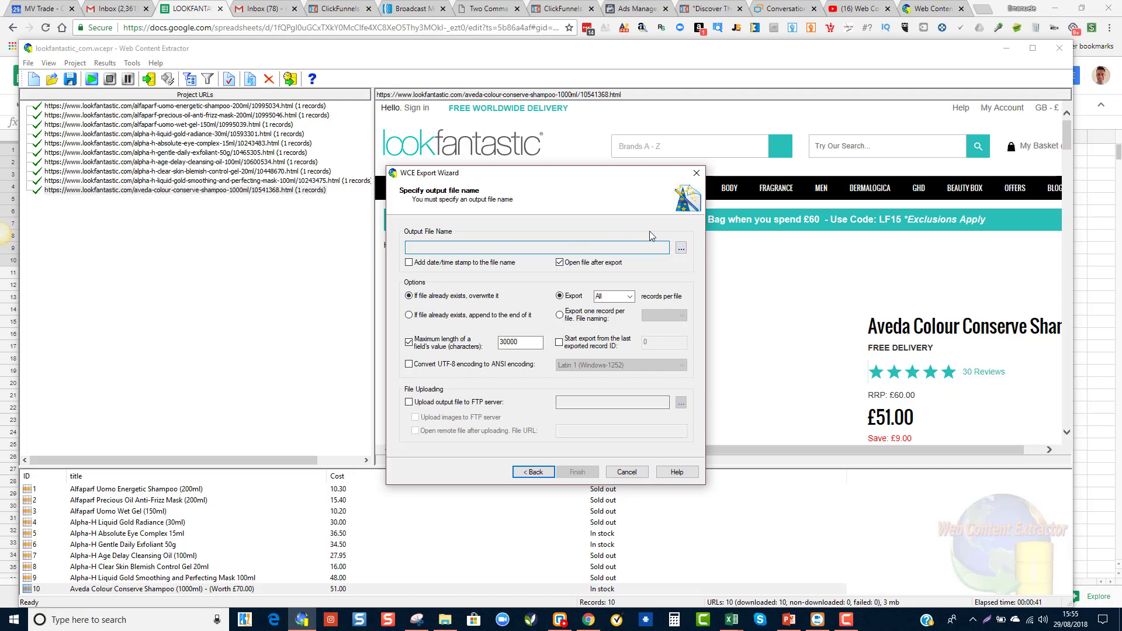
pyautogui.click(682, 248)
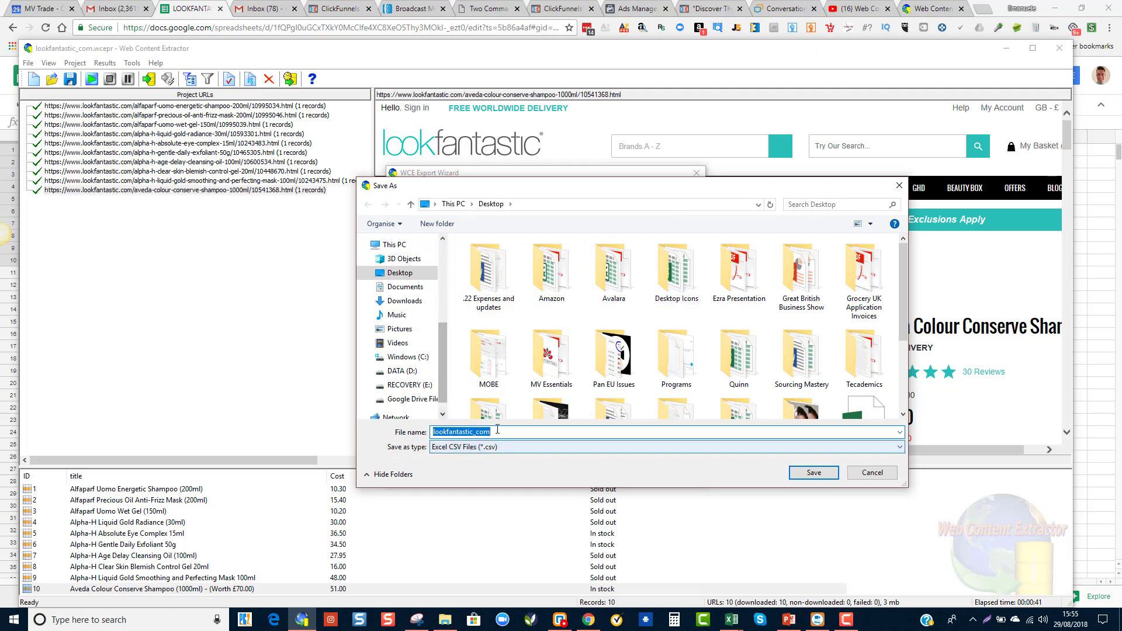
pyautogui.click(814, 473)
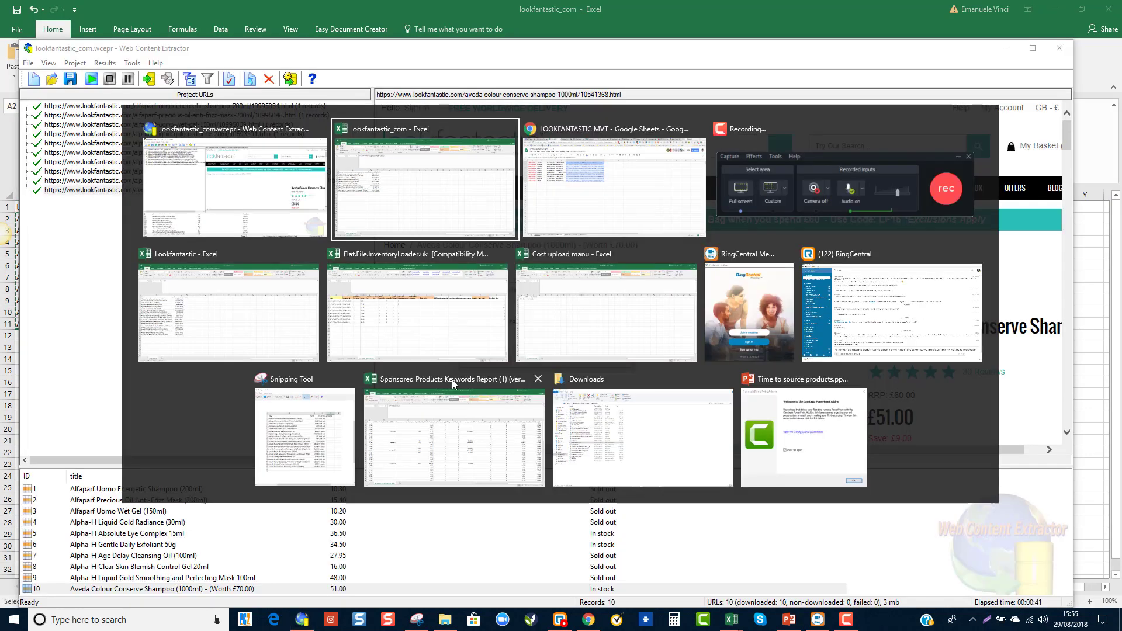
# Paste the ten scraped titles, costs and stock levels into Manu Test starting at G1
pyautogui.click(584, 153)
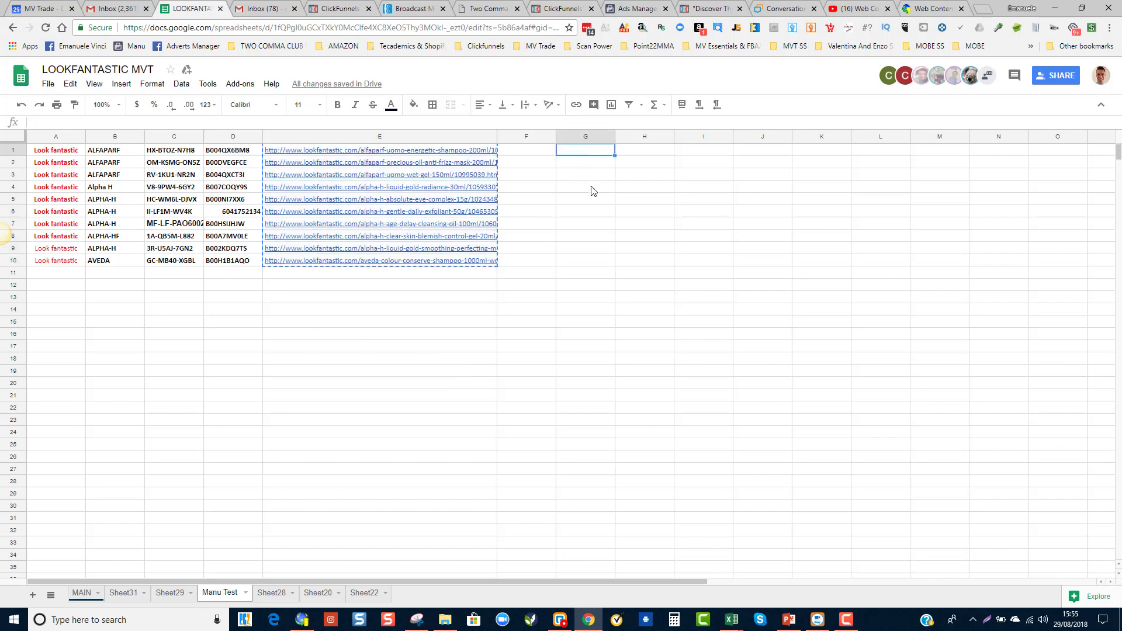
pyautogui.hotkey('ctrl', 'v')
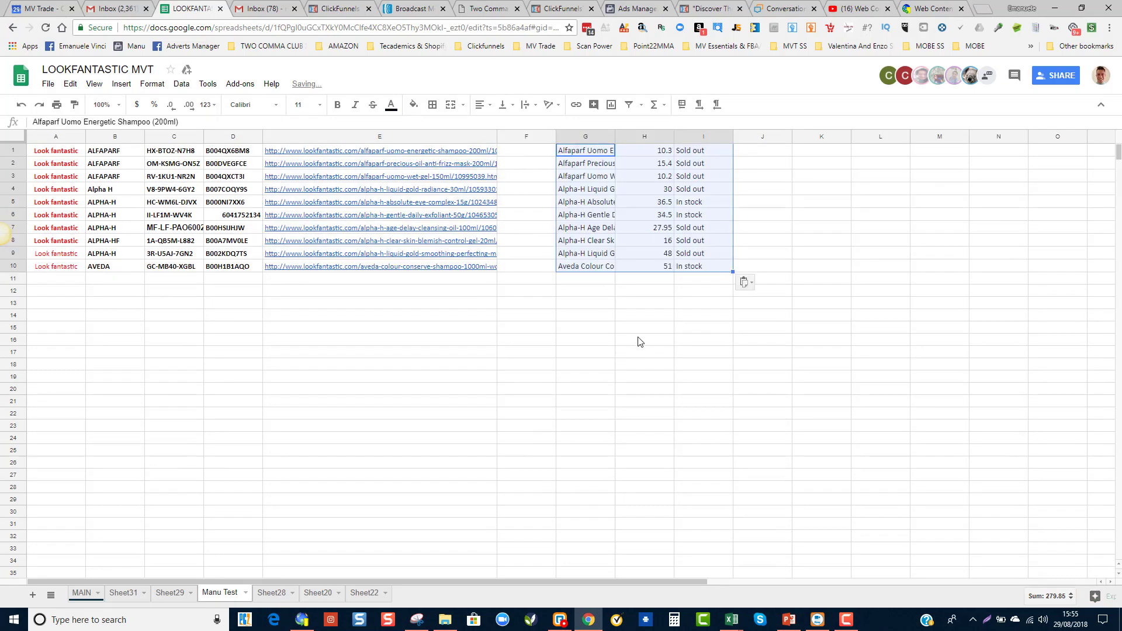
pyautogui.click(636, 341)
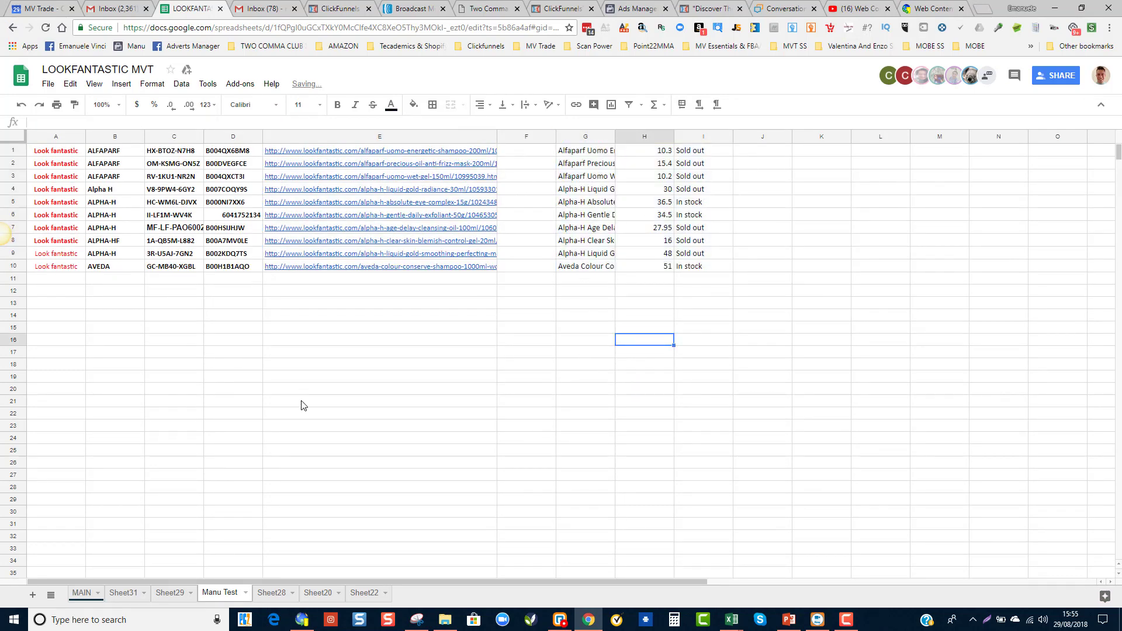
pyautogui.hotkey('ctrl', 'h')
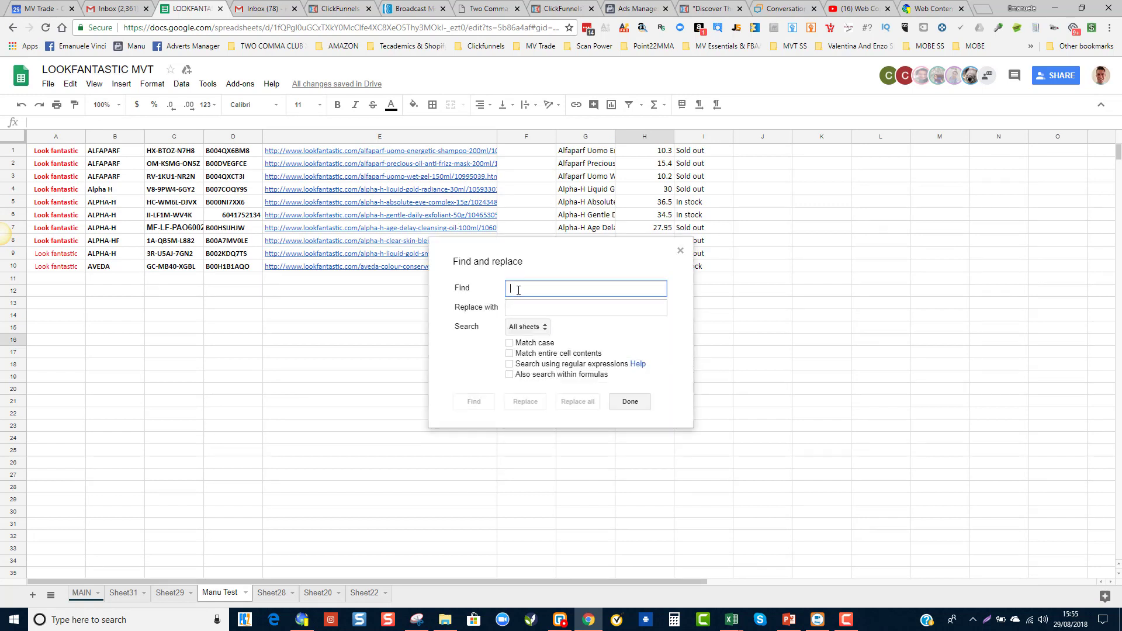
# Attempt a Find and replace of 'Sold out' with 0, scoped to this sheet
pyautogui.write('Sold out')
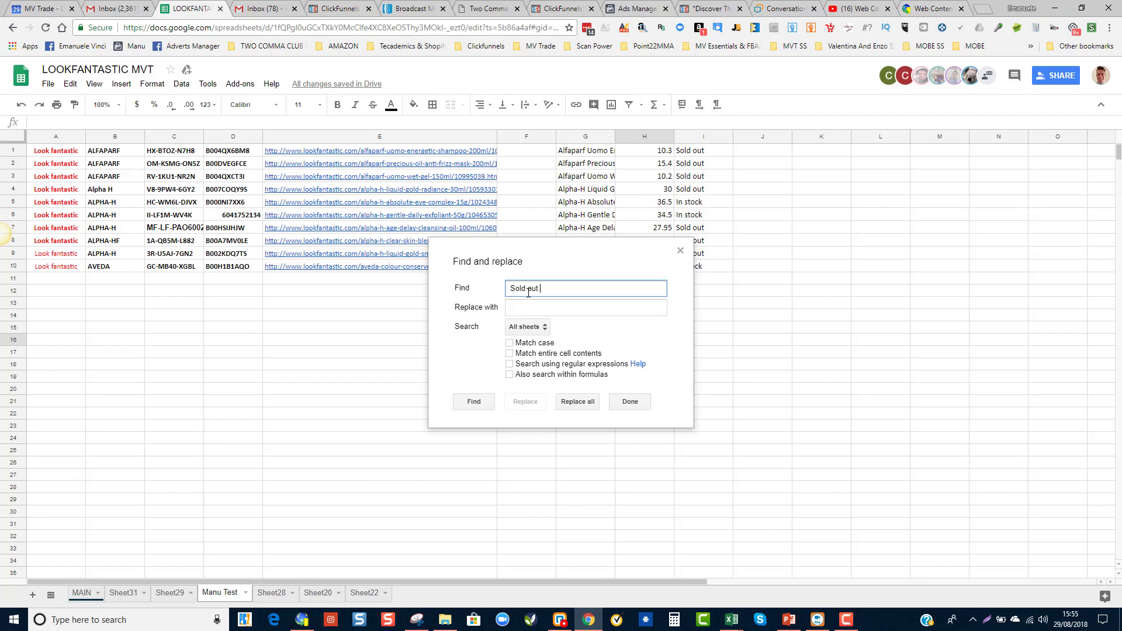
pyautogui.press('Tab')
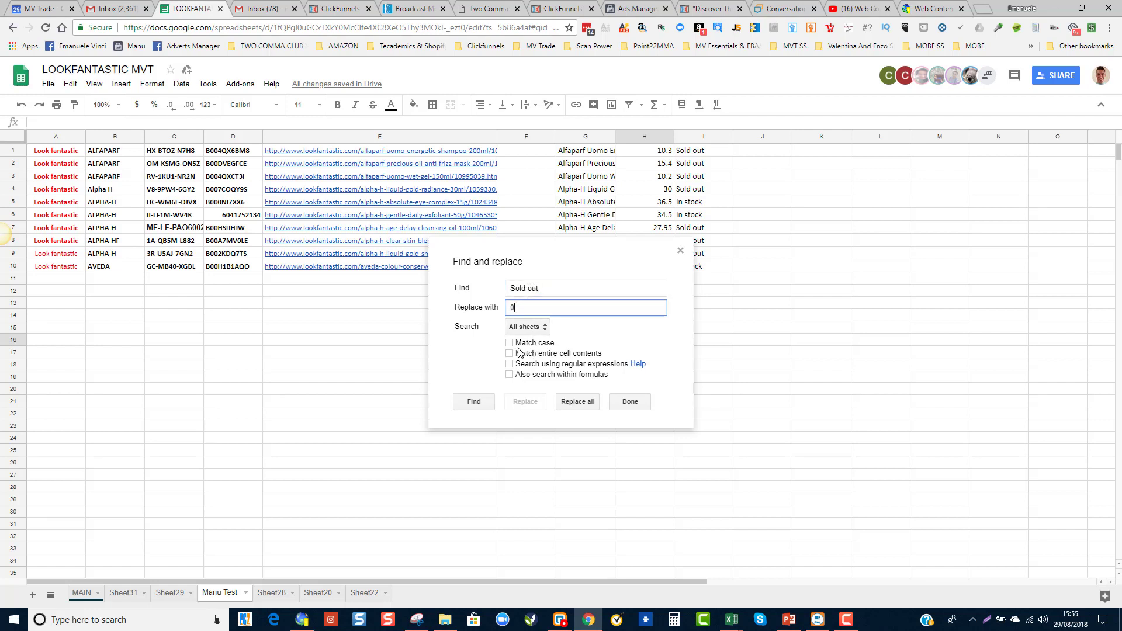
pyautogui.click(527, 327)
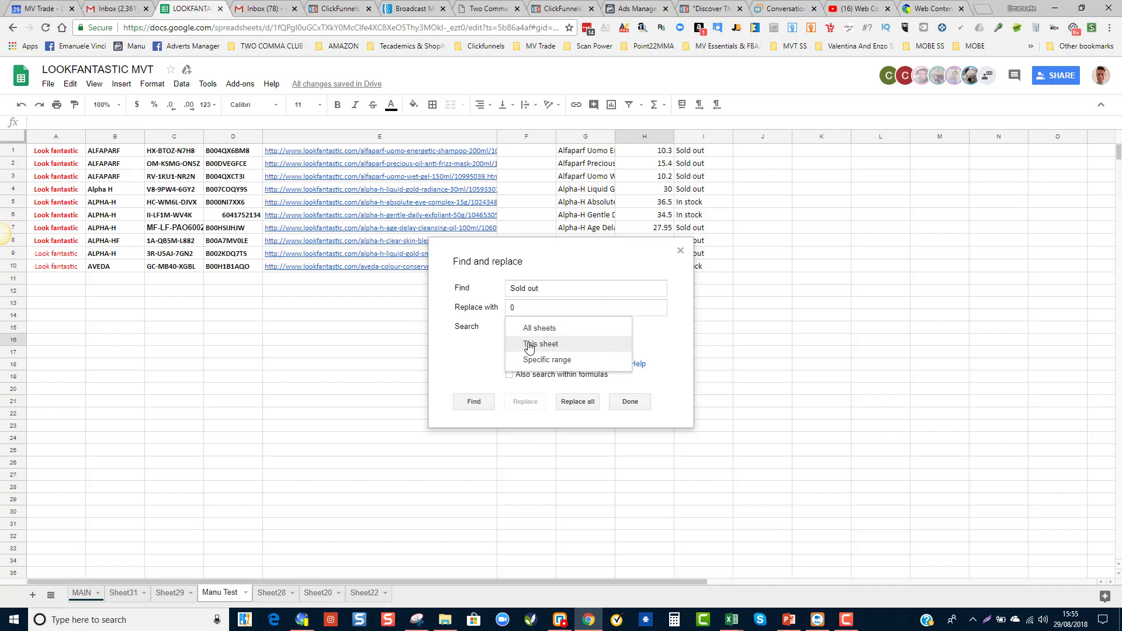
pyautogui.click(529, 347)
pyautogui.click(585, 403)
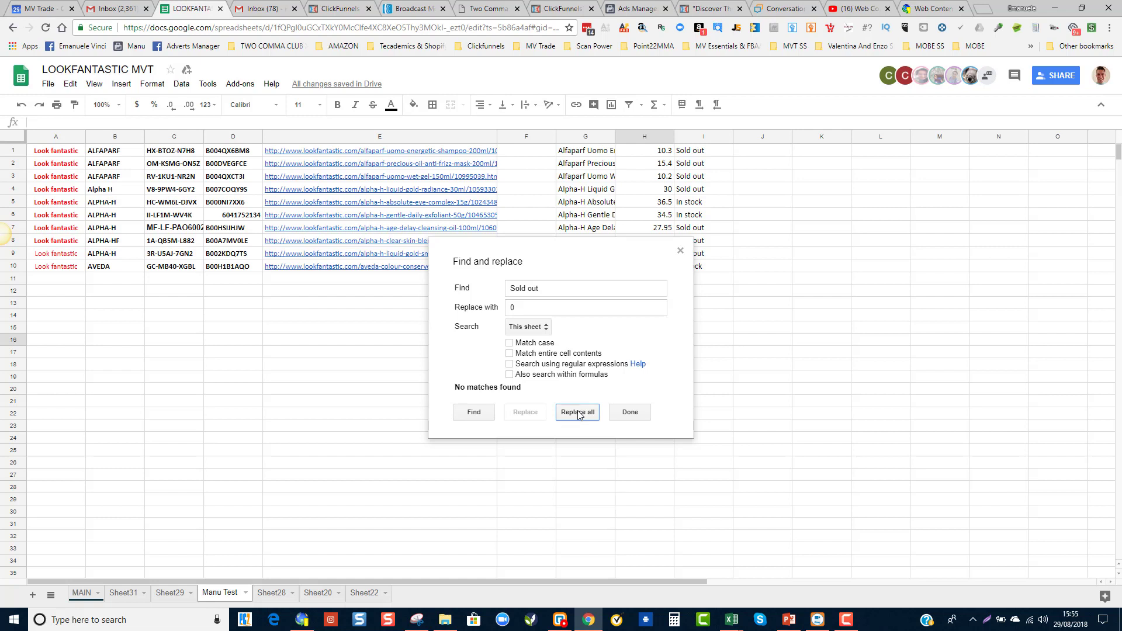
pyautogui.click(520, 287)
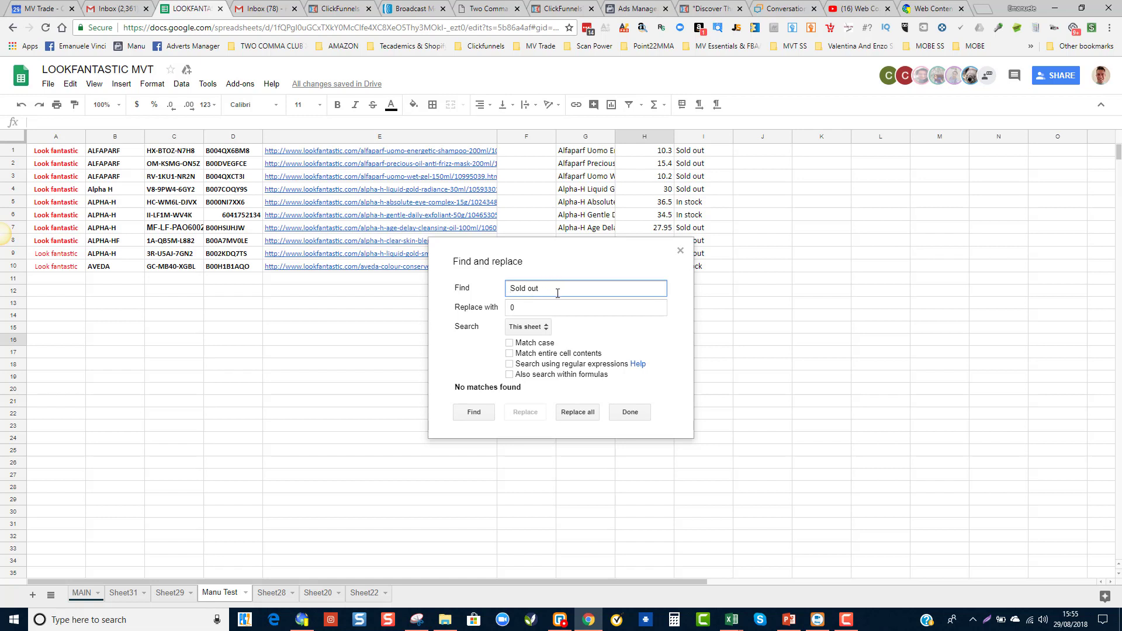
pyautogui.click(521, 310)
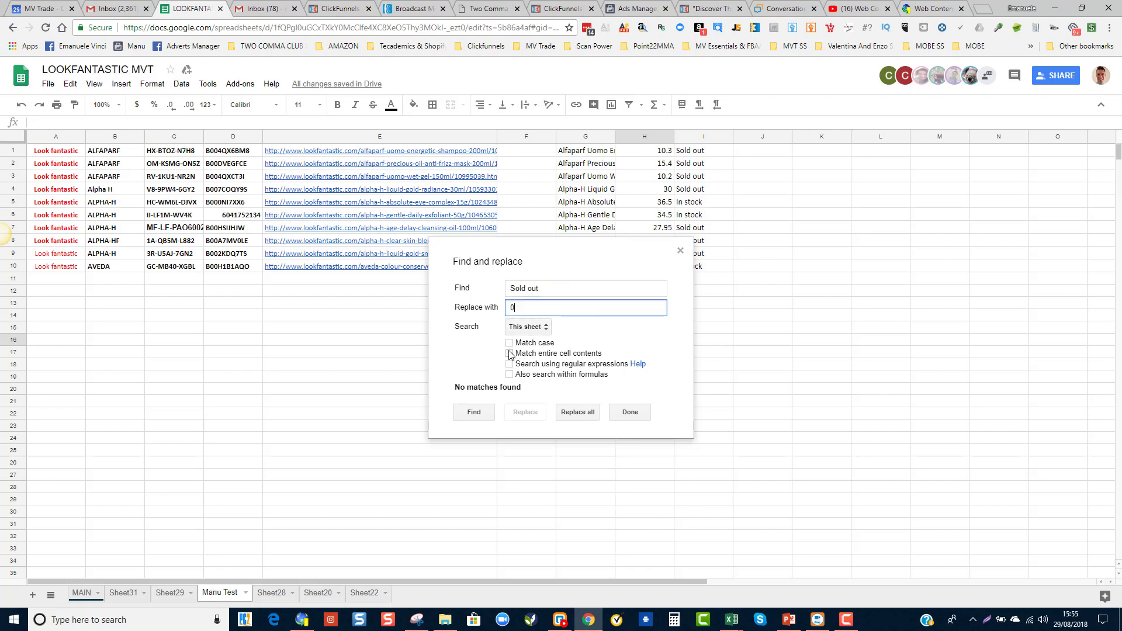
pyautogui.click(576, 416)
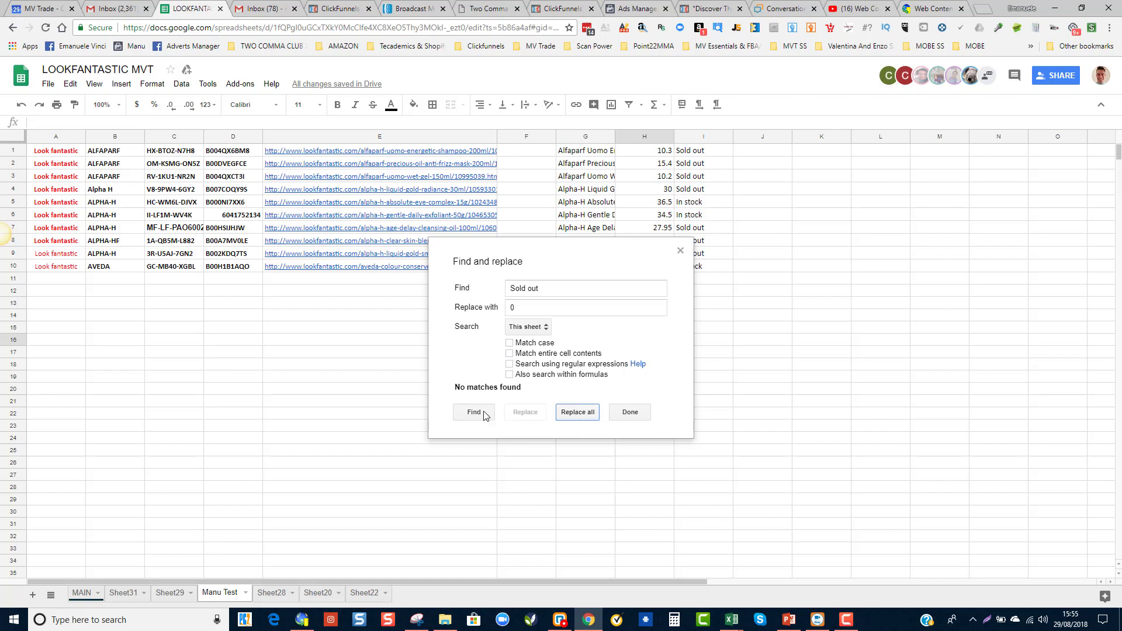
pyautogui.click(628, 412)
# Replace all seven 'Sold out' statuses in column I with 0, searching this sheet only
pyautogui.click(685, 292)
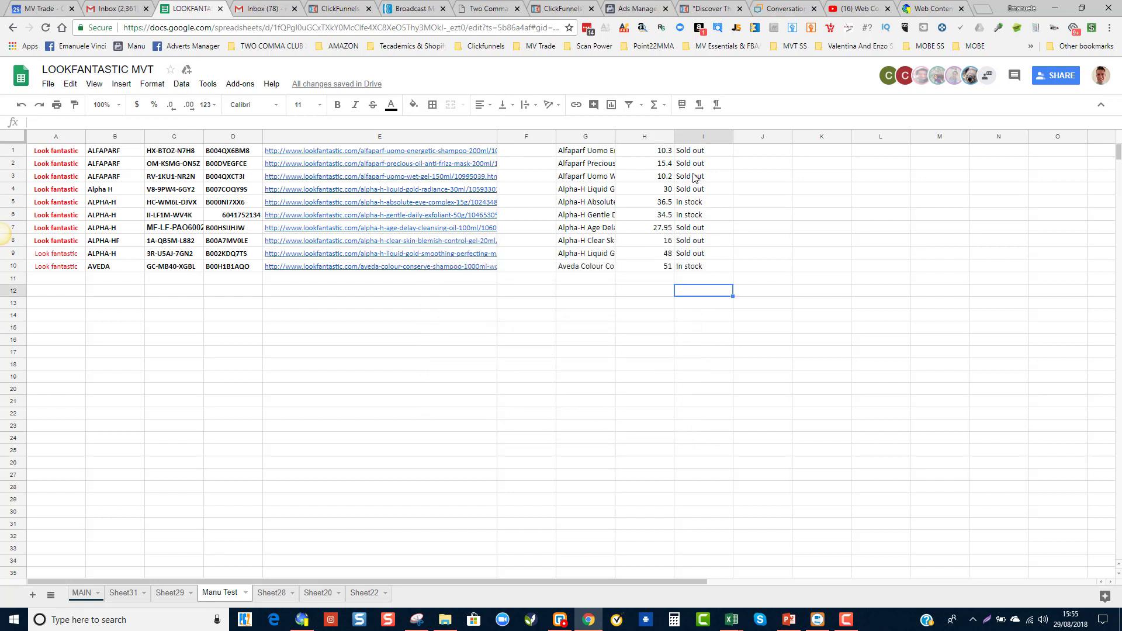
pyautogui.click(689, 152)
pyautogui.hotkey('ctrl', 'f')
pyautogui.hotkey('ctrl', 'h')
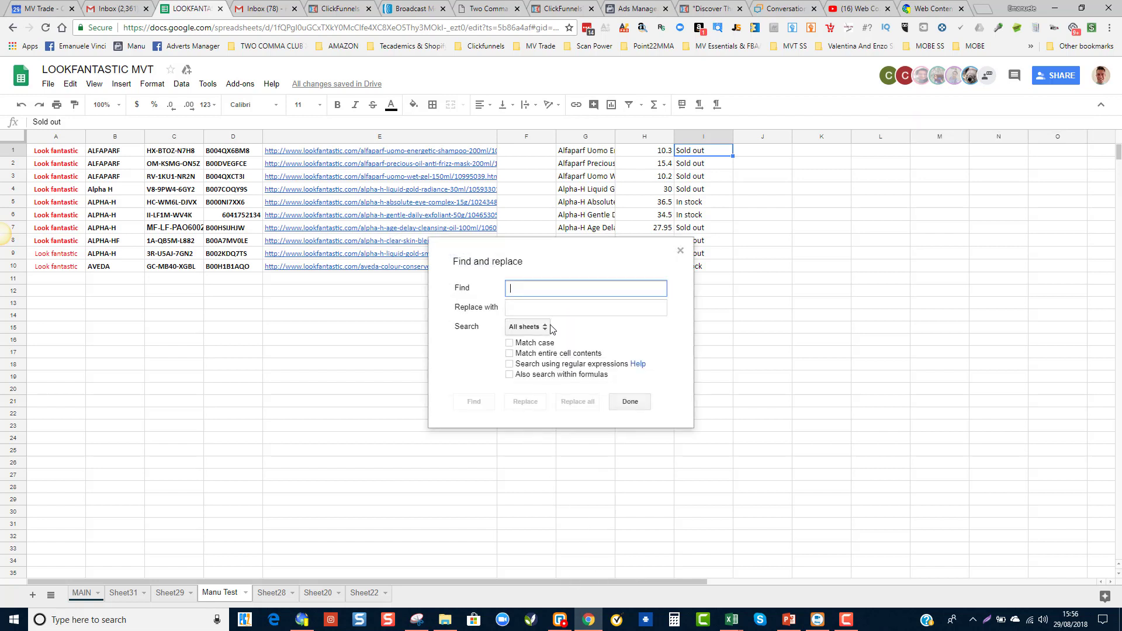
pyautogui.write('Sold')
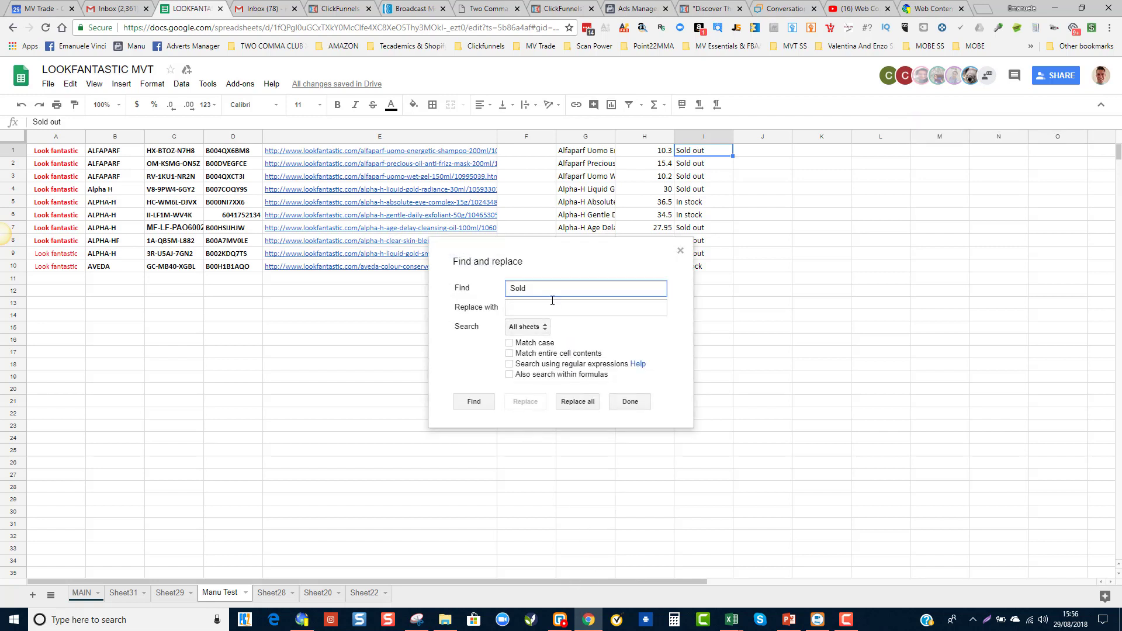
pyautogui.click(522, 326)
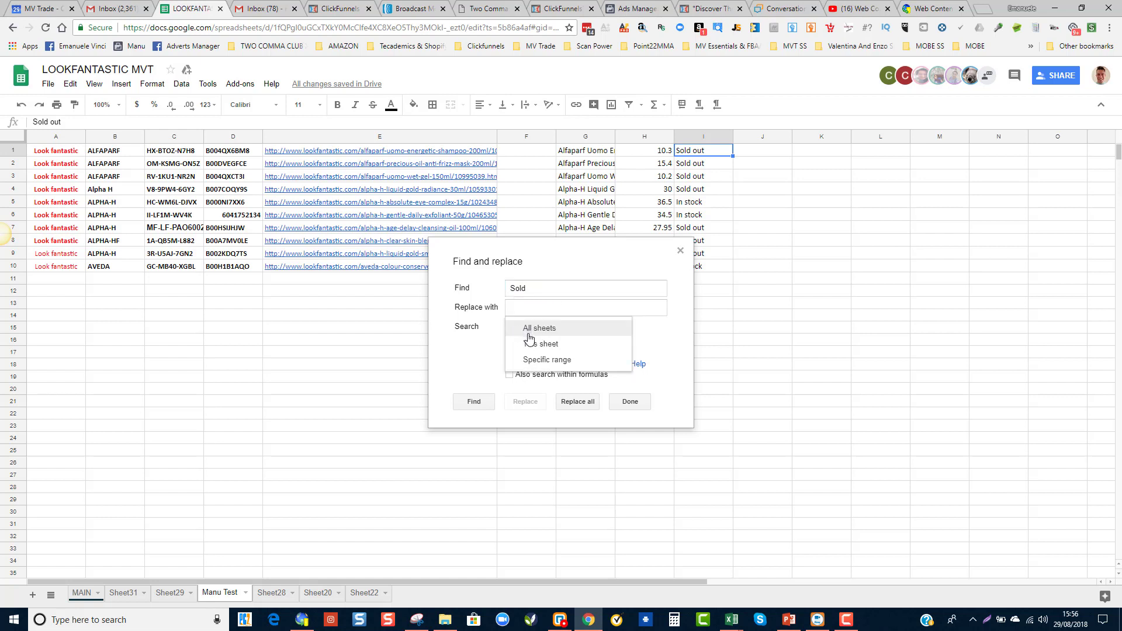
pyautogui.click(529, 344)
pyautogui.click(536, 290)
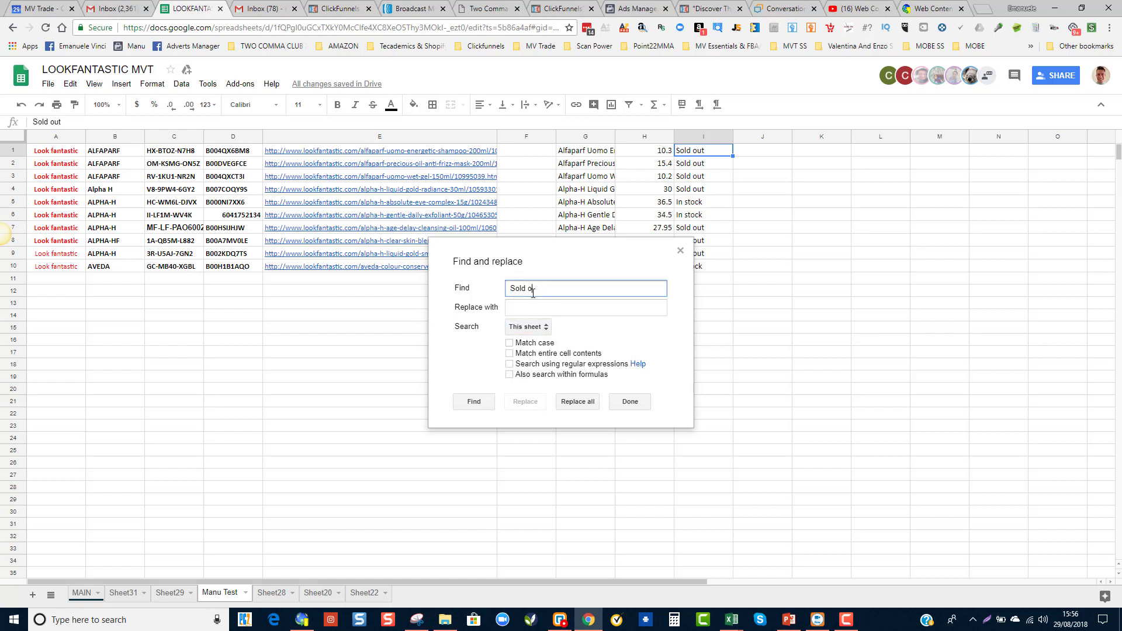
pyautogui.press('Tab')
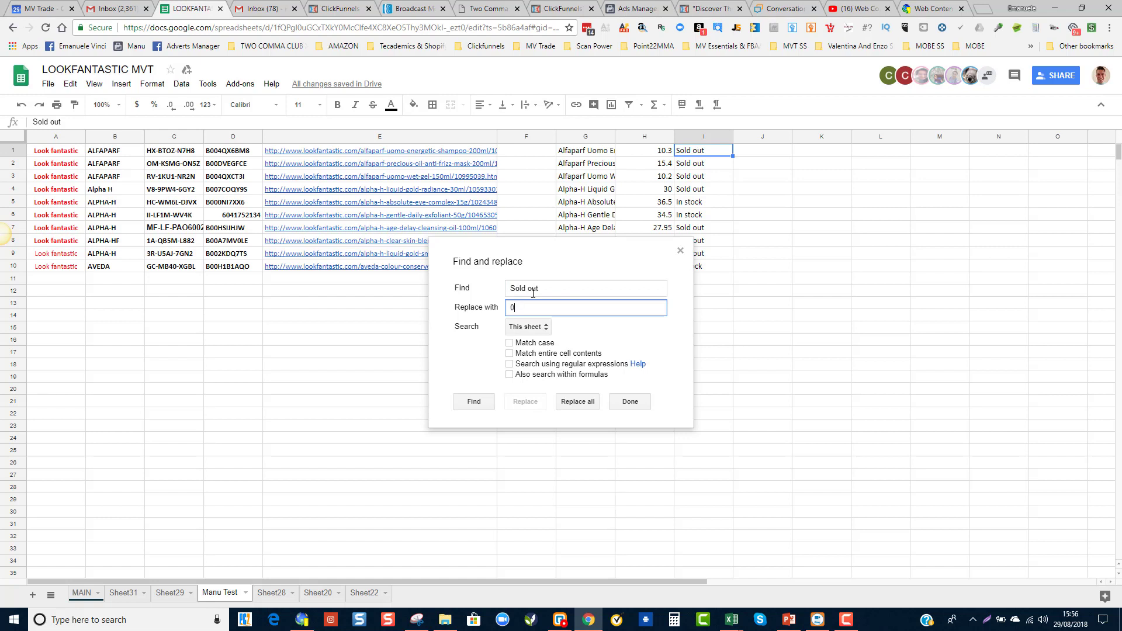
pyautogui.click(578, 402)
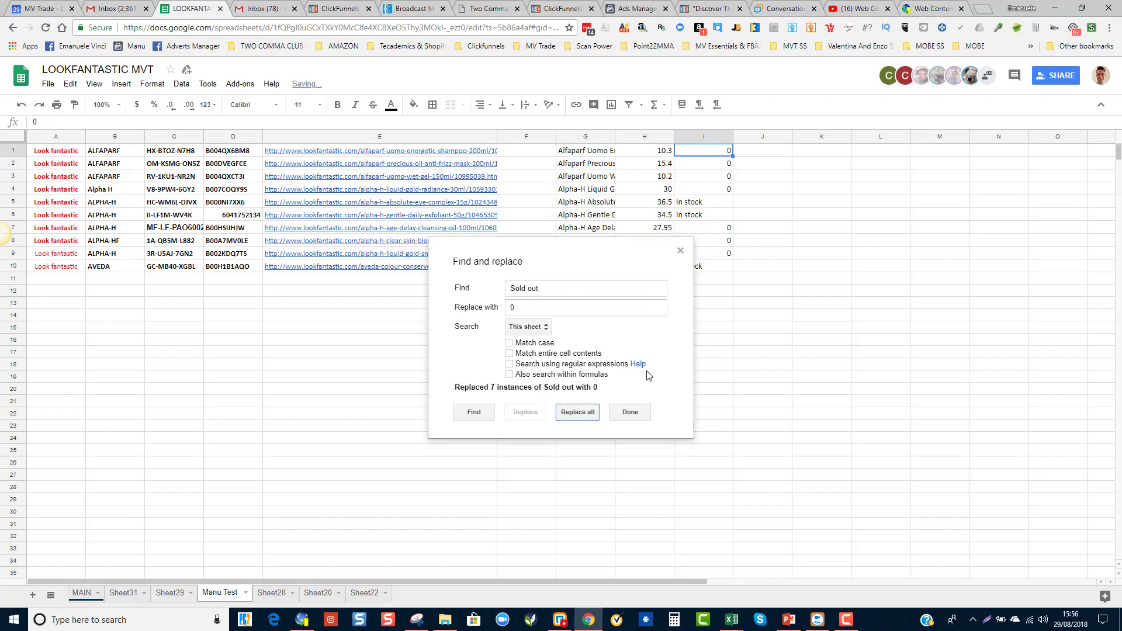
pyautogui.click(632, 412)
# Replace the three 'In stock' statuses with 3 across this sheet
pyautogui.click(697, 207)
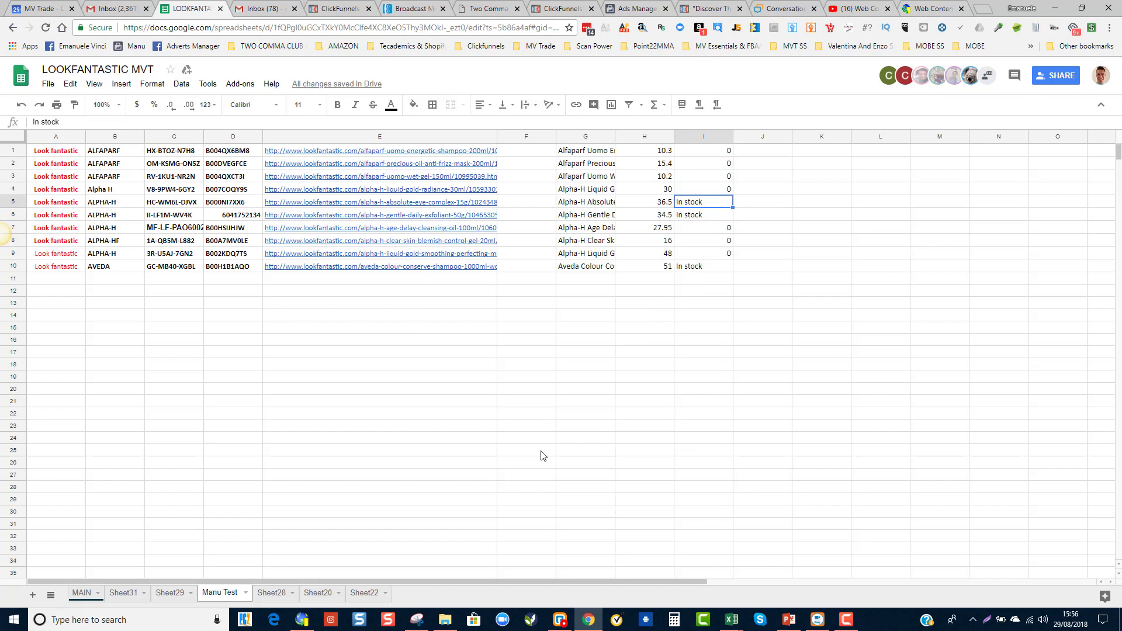
pyautogui.hotkey('ctrl', 'h')
pyautogui.write('In stock')
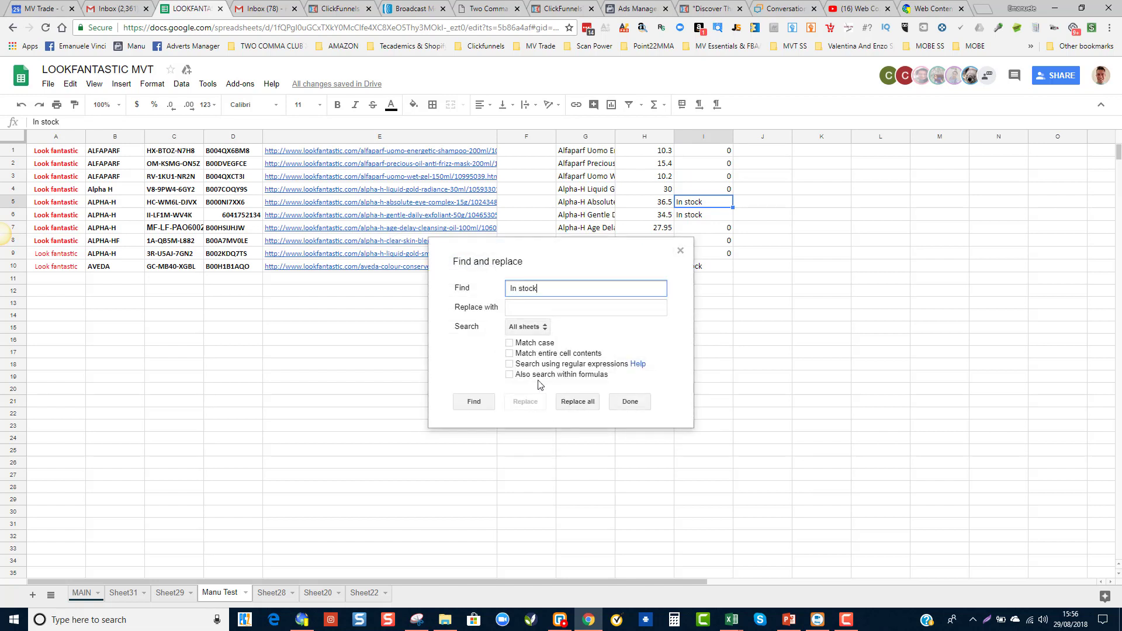
pyautogui.click(529, 327)
pyautogui.click(526, 346)
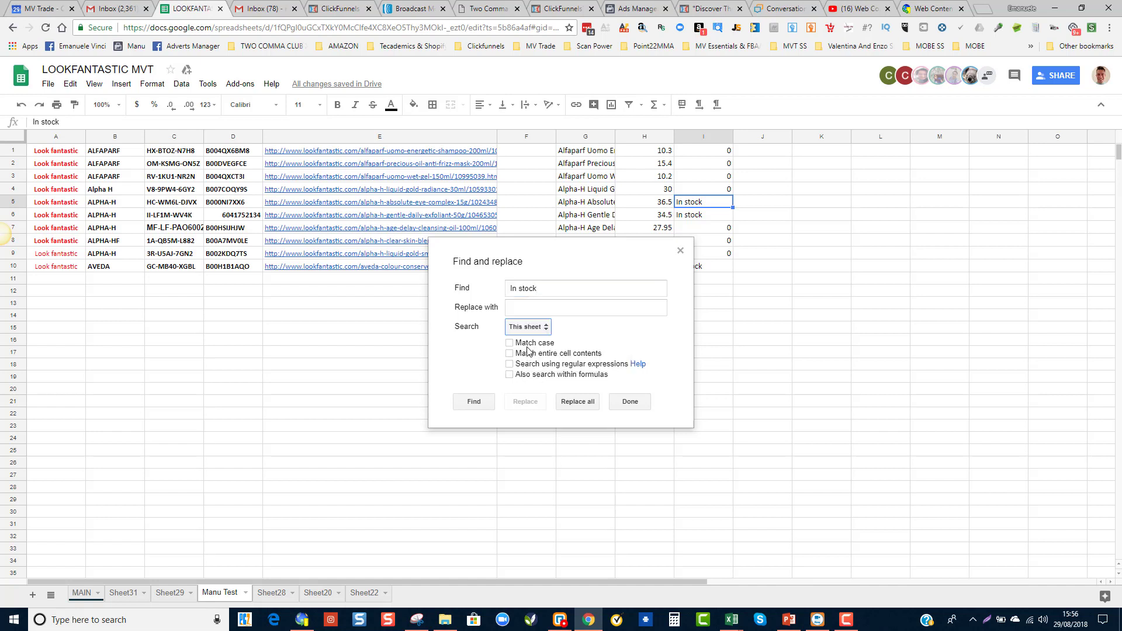
pyautogui.click(530, 312)
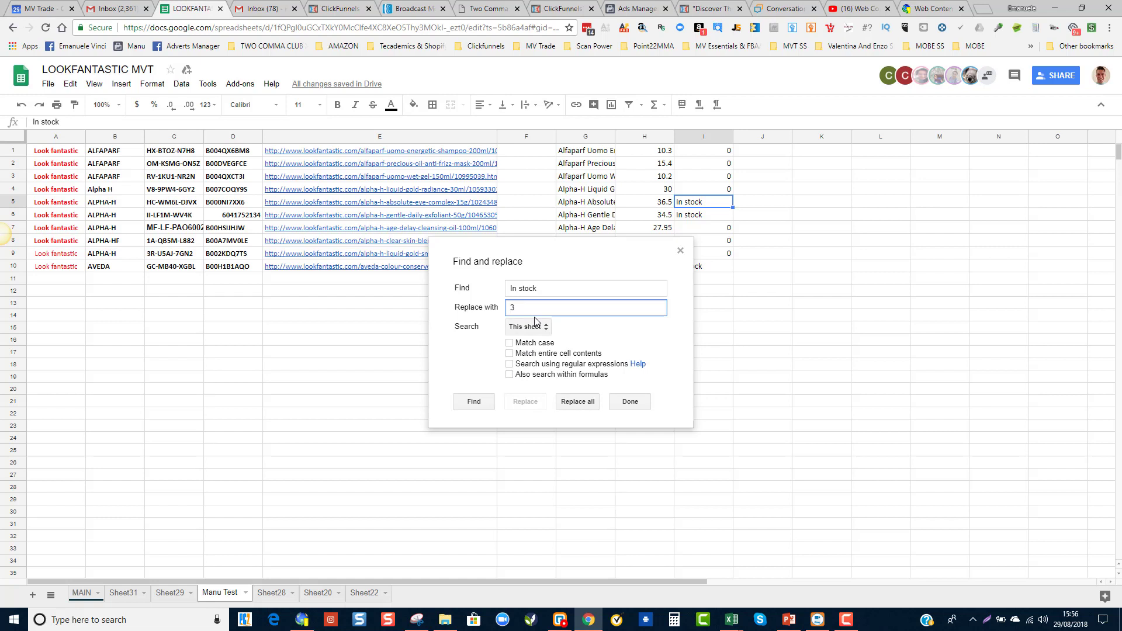
pyautogui.click(575, 401)
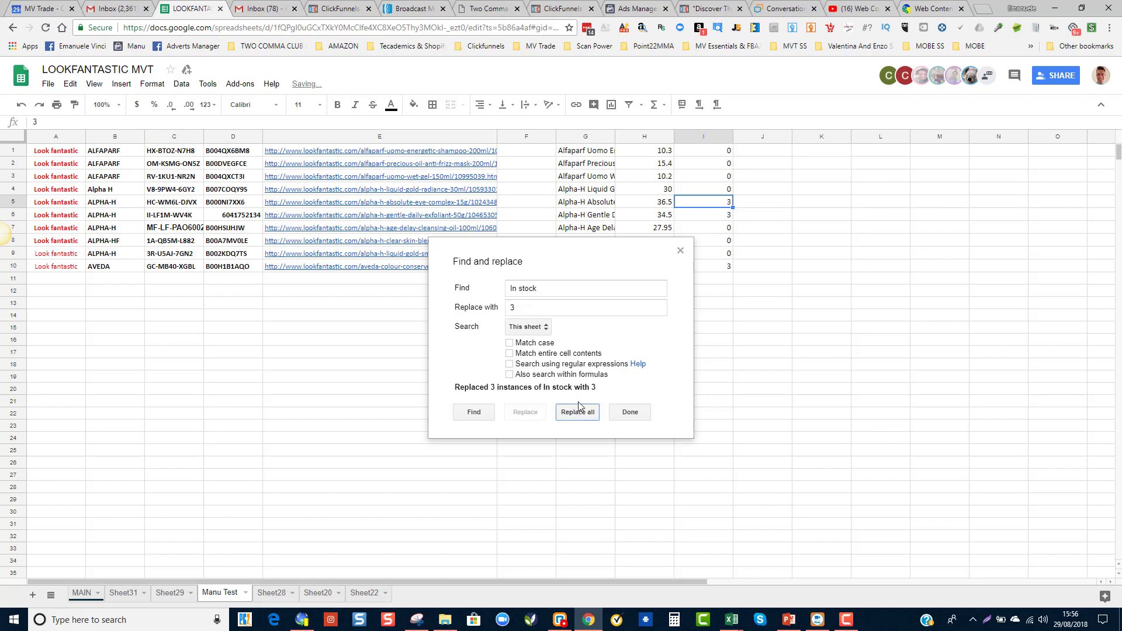
pyautogui.click(621, 412)
pyautogui.click(608, 441)
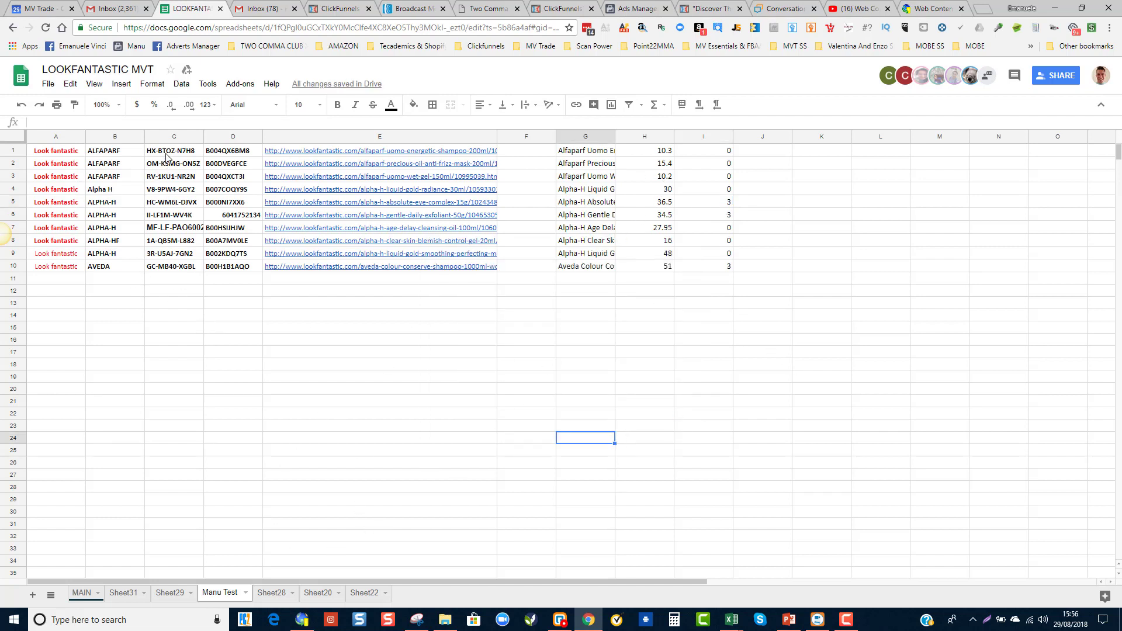
# Select the numeric stock quantities in column I to review them
pyautogui.moveTo(167, 155); pyautogui.dragTo(175, 257)
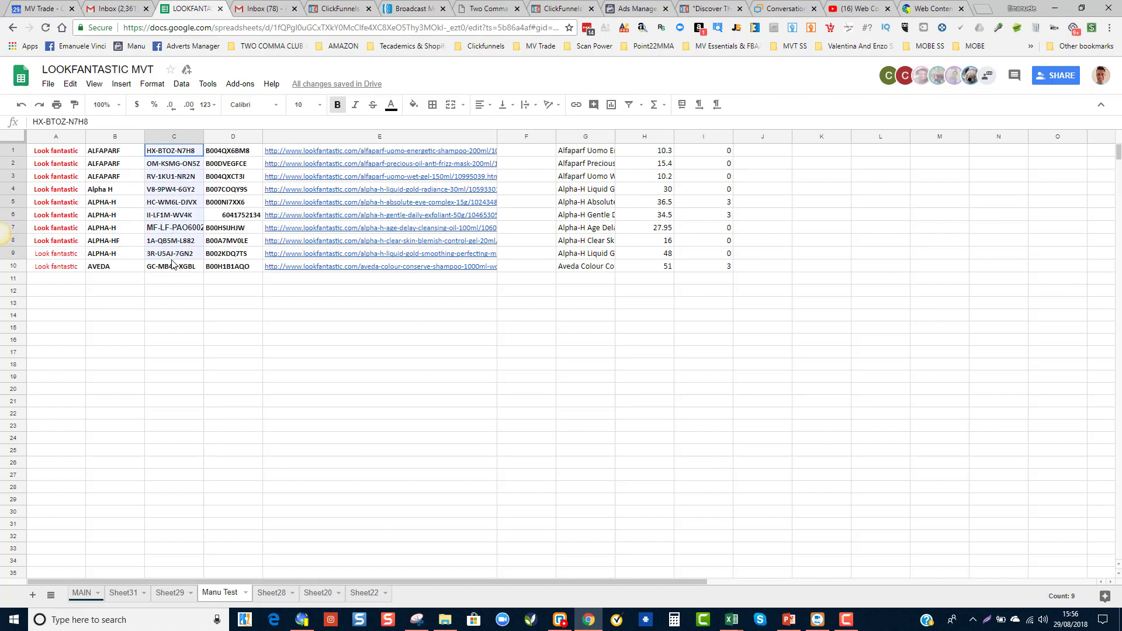
pyautogui.click(599, 164)
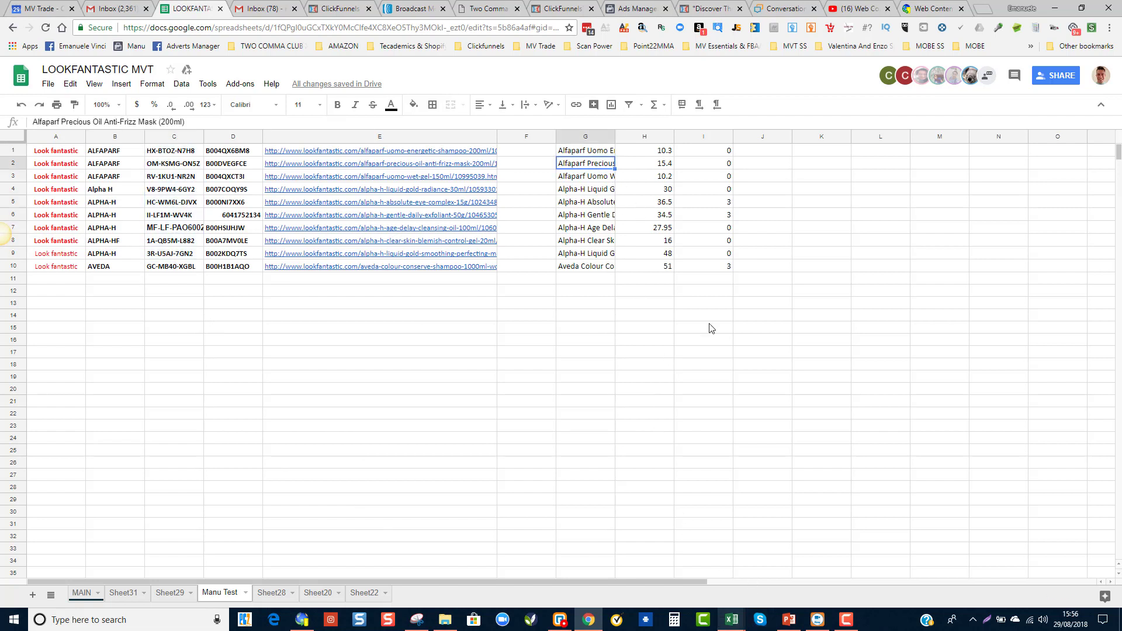
pyautogui.moveTo(724, 156); pyautogui.dragTo(718, 267)
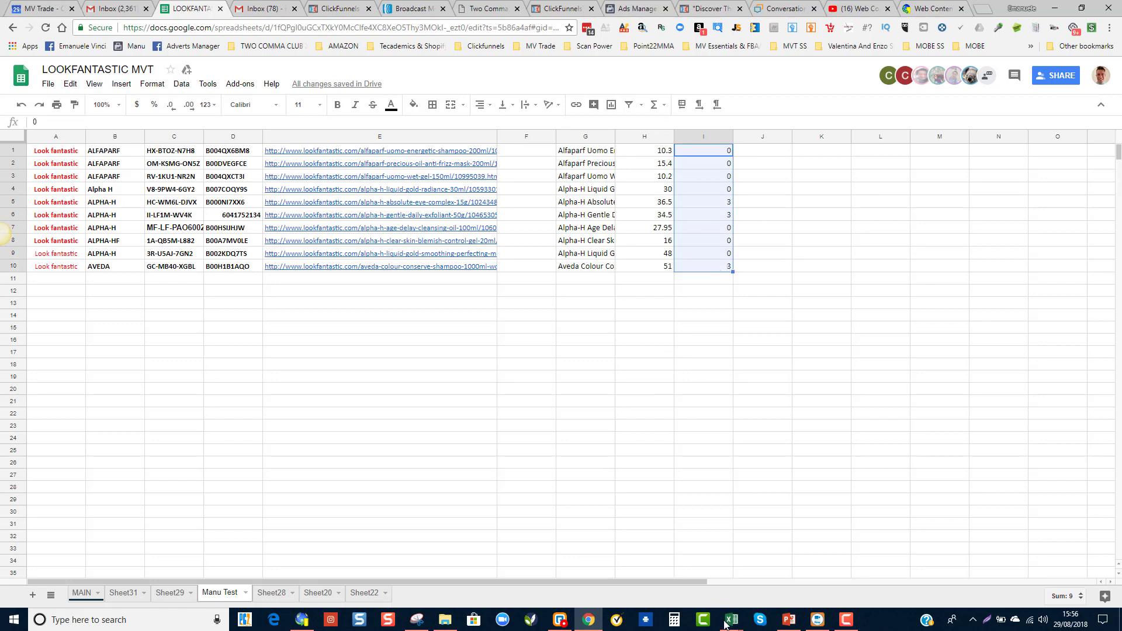
# Bring the Excel inventory loader forward and select the existing sku cells A2 to A9
pyautogui.moveTo(727, 627)
pyautogui.click(732, 584)
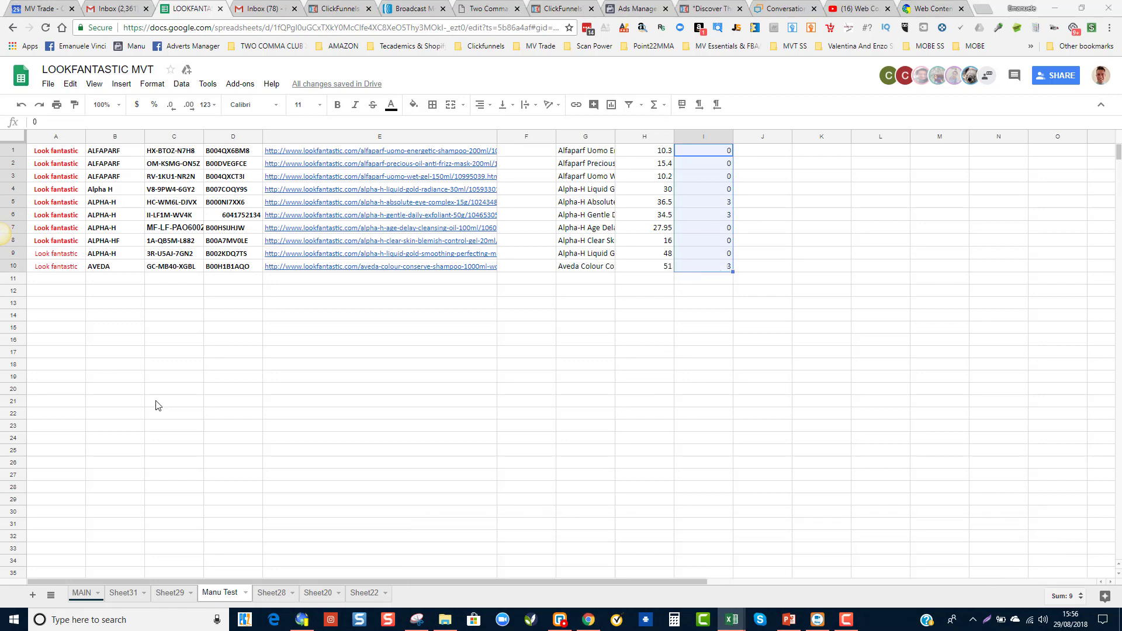
pyautogui.click(224, 415)
pyautogui.moveTo(49, 233); pyautogui.dragTo(164, 379)
# Copy the SKU and ASIN columns C1:D10 from the Google Sheet
pyautogui.hotkey('alt', 'Tab')
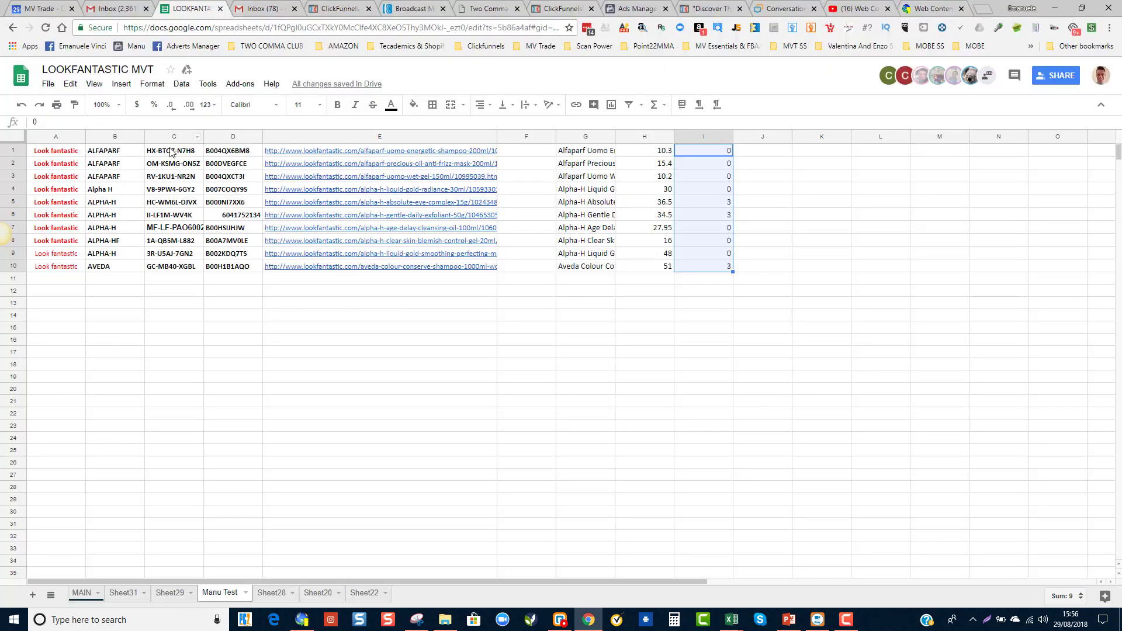
pyautogui.moveTo(172, 151); pyautogui.dragTo(214, 269)
pyautogui.hotkey('ctrl', 'c')
pyautogui.hotkey('alt', 'Tab')
# Paste the SKUs and ASINs into A2 as Unicode Text via Paste Special
pyautogui.click(28, 229)
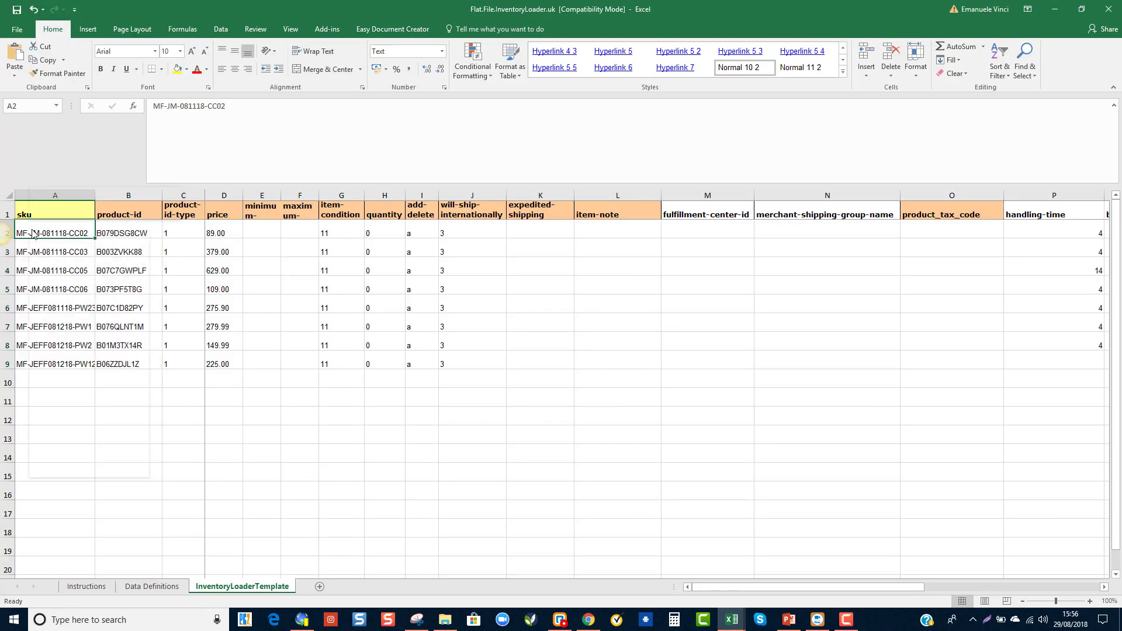
pyautogui.rightClick(28, 229)
pyautogui.click(64, 295)
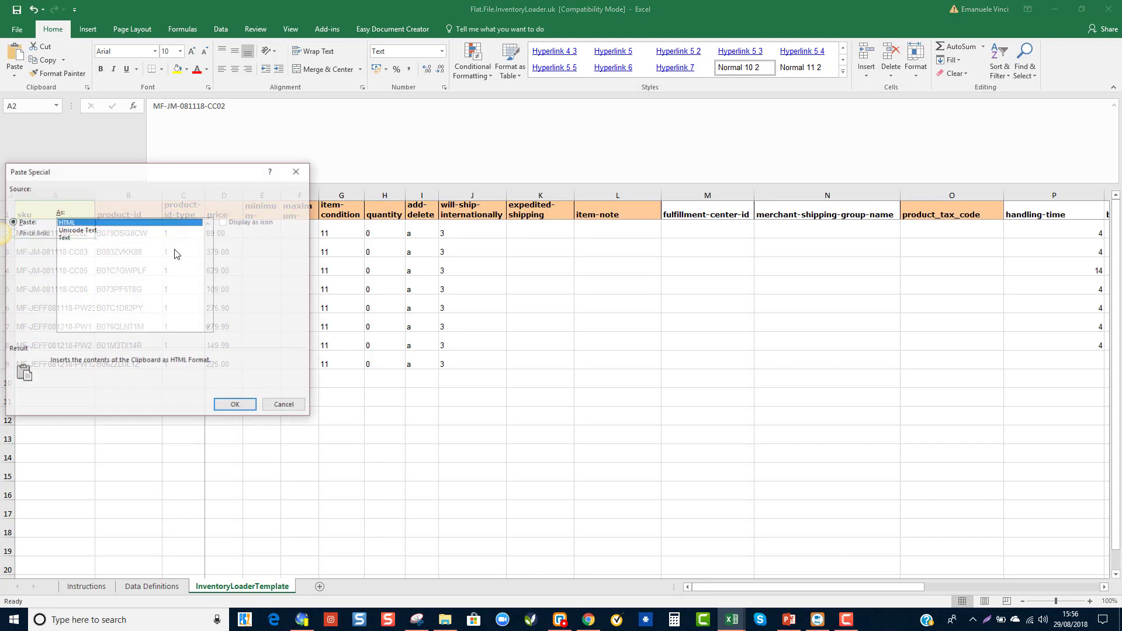
pyautogui.click(80, 236)
pyautogui.click(232, 404)
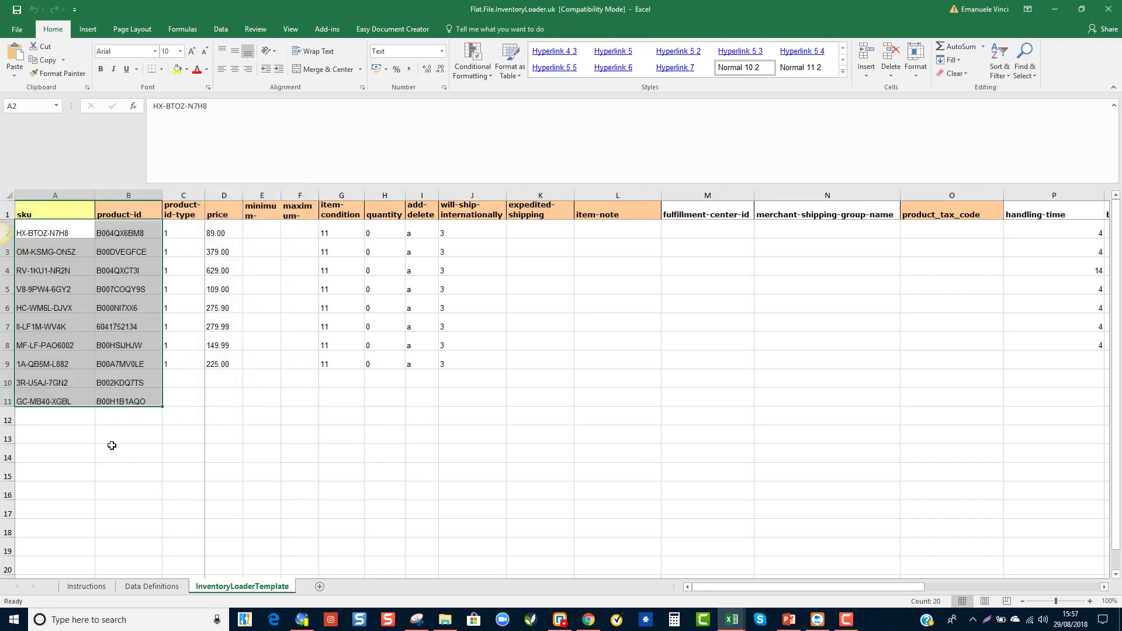
# Fill product-id-type 1 down column C through row 10
pyautogui.click(176, 235)
pyautogui.doubleClick(175, 232)
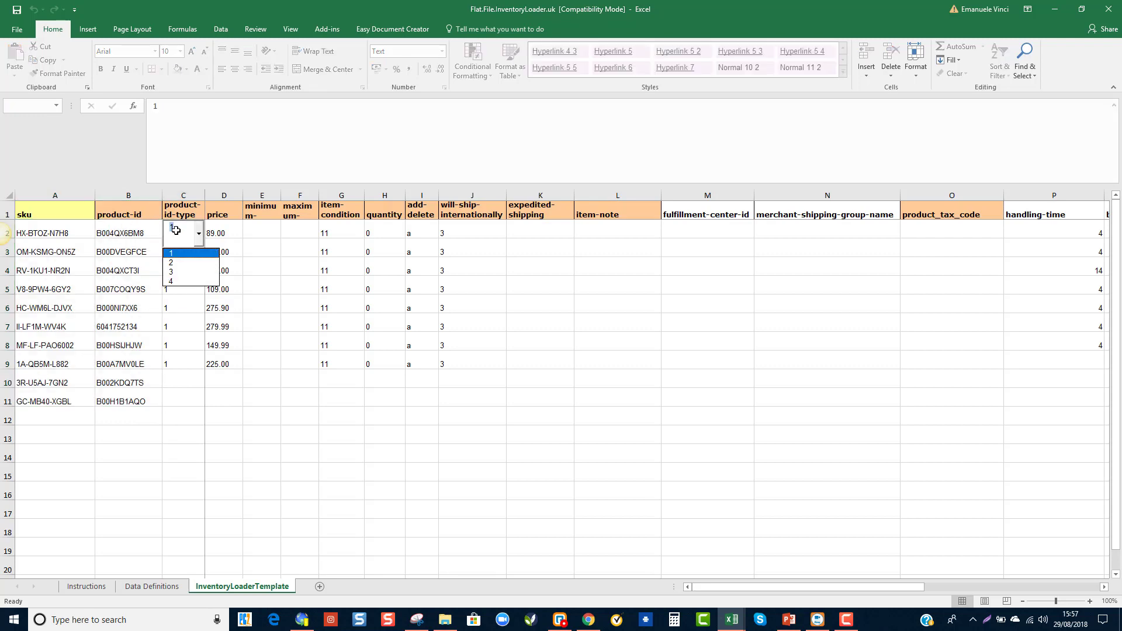
pyautogui.click(190, 361)
pyautogui.click(198, 364)
pyautogui.click(139, 239)
pyautogui.doubleClick(175, 376)
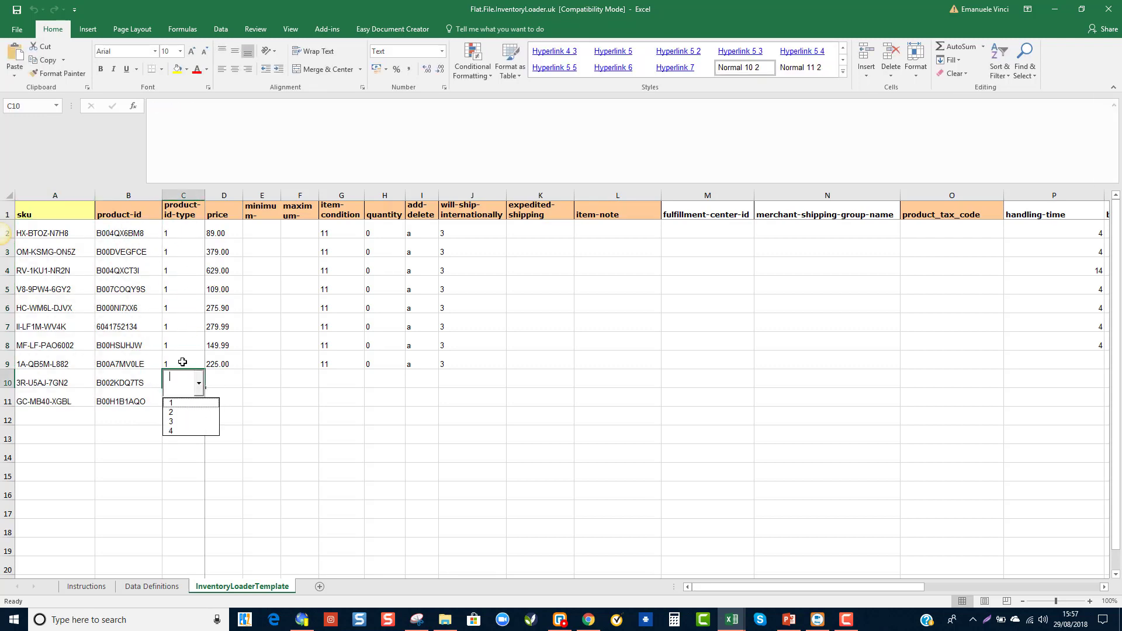
pyautogui.click(199, 383)
pyautogui.click(180, 323)
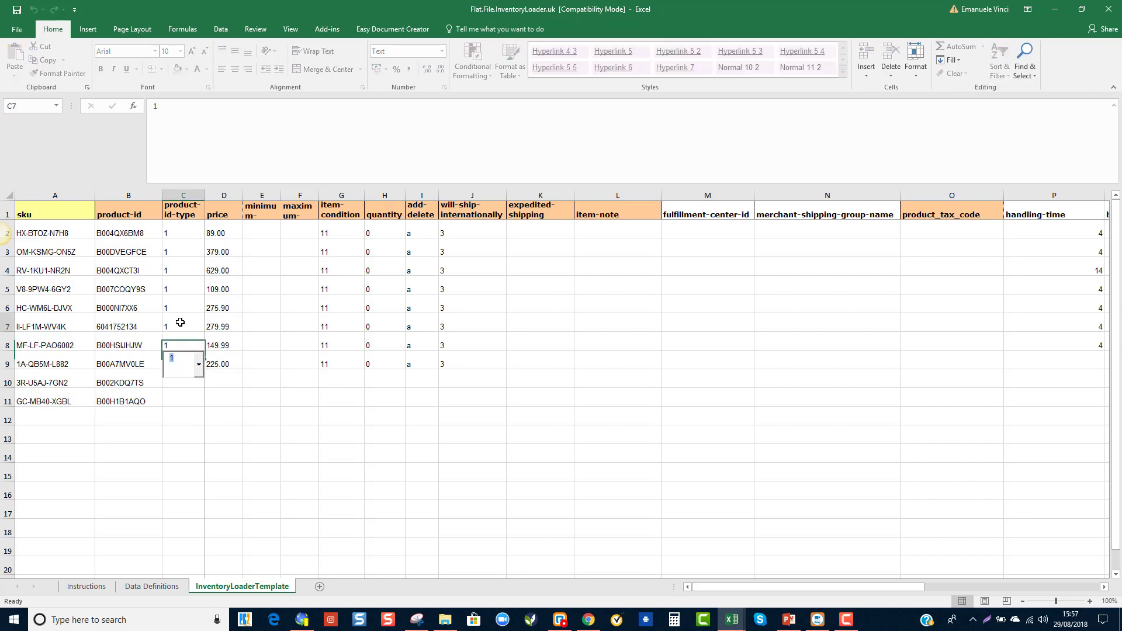
pyautogui.click(199, 327)
pyautogui.click(175, 343)
pyautogui.moveTo(181, 308); pyautogui.dragTo(208, 403)
pyautogui.click(300, 416)
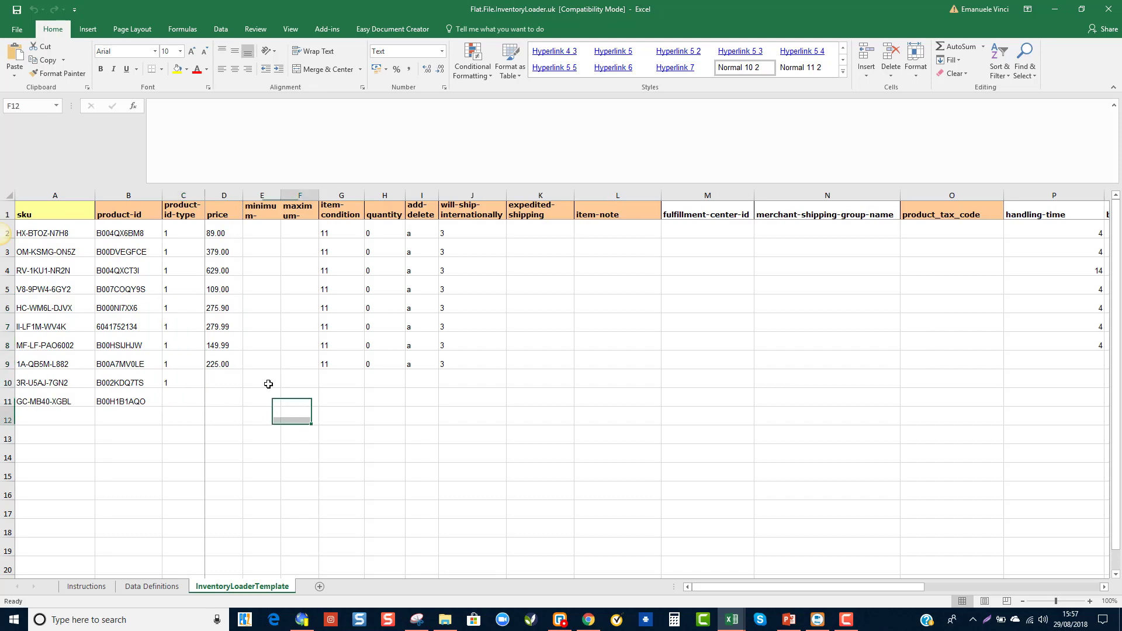
# Insert a new empty column J to the right of column I in Manu Test
pyautogui.click(215, 233)
pyautogui.hotkey('alt', 'Tab')
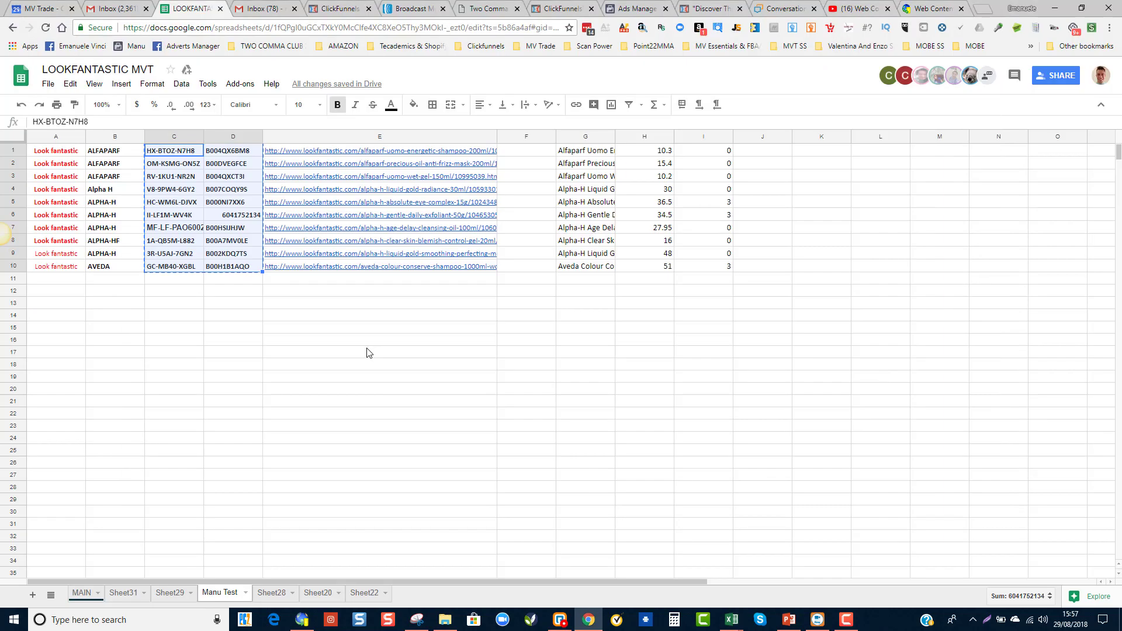
pyautogui.click(647, 151)
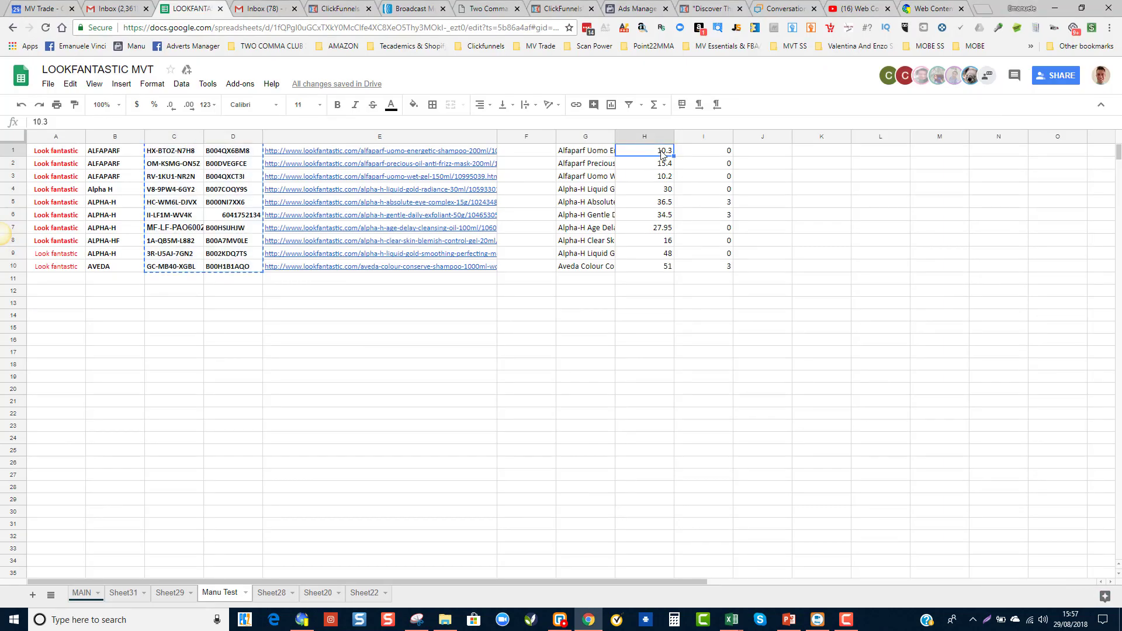
pyautogui.click(683, 137)
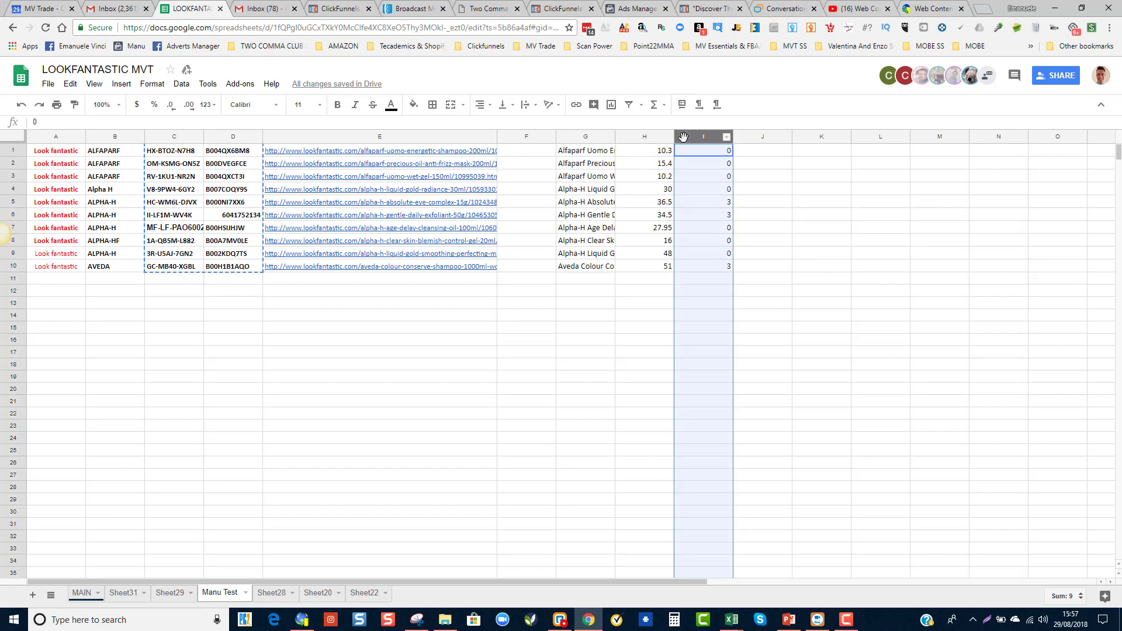
pyautogui.rightClick(684, 138)
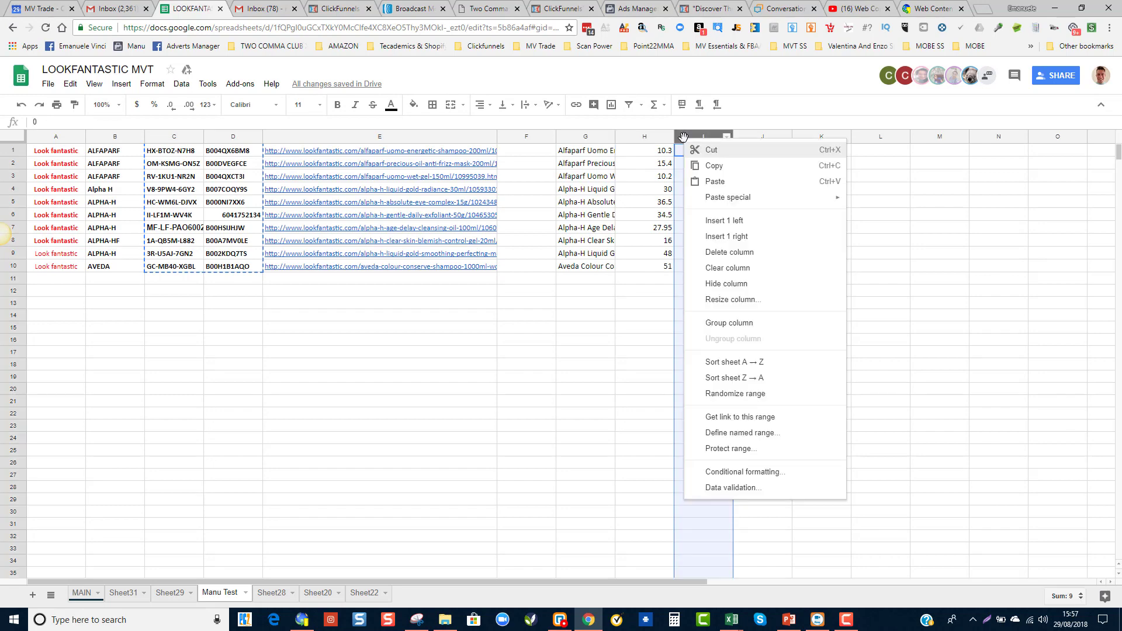
pyautogui.click(720, 236)
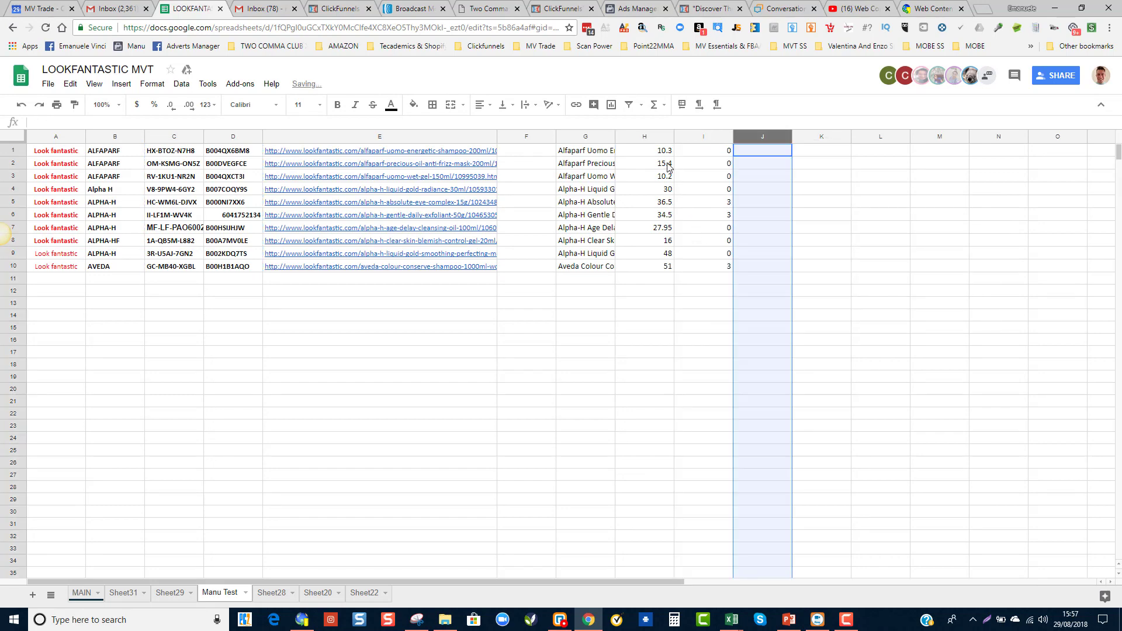
# Enter =H1*1.3 in J1 and fill it down to J10 (13.39, 20.02…)
pyautogui.click(763, 151)
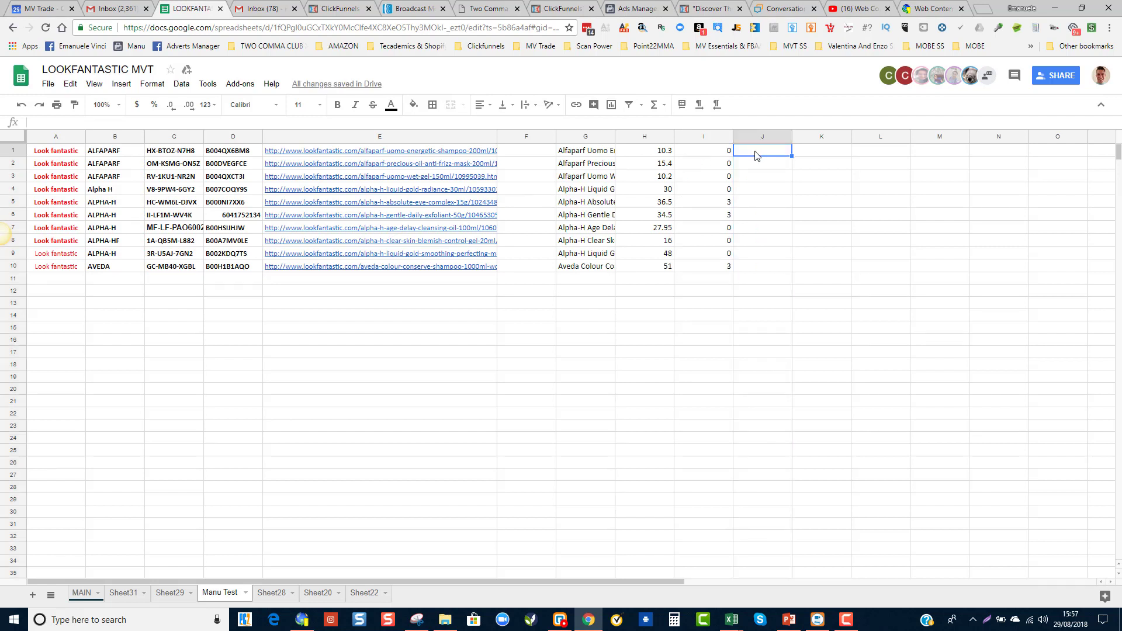
pyautogui.write('=')
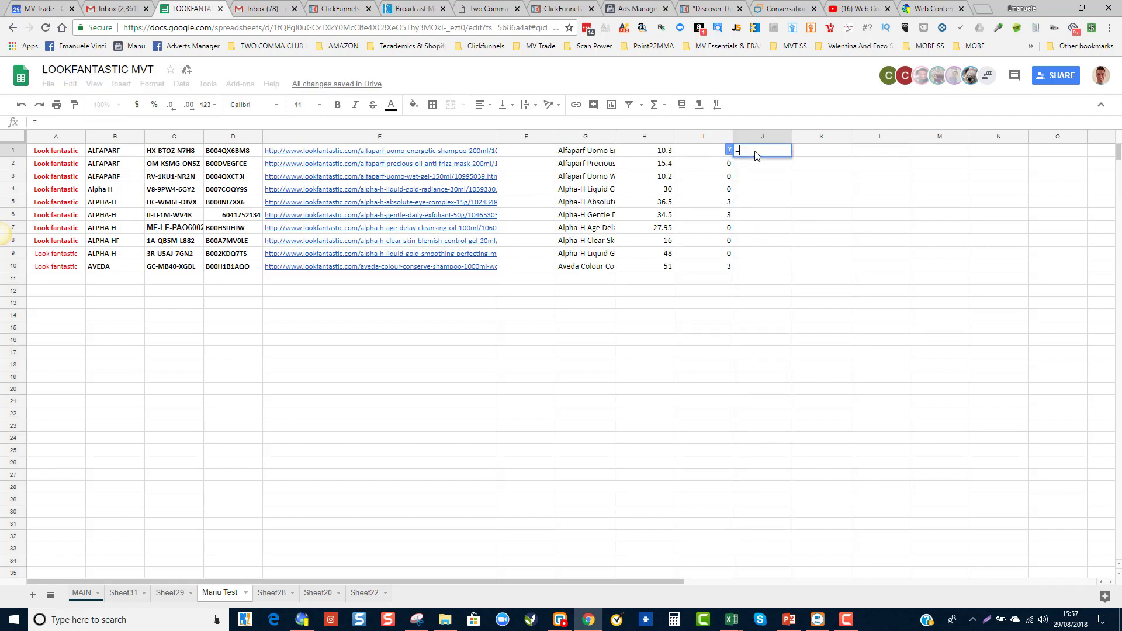
pyautogui.click(649, 153)
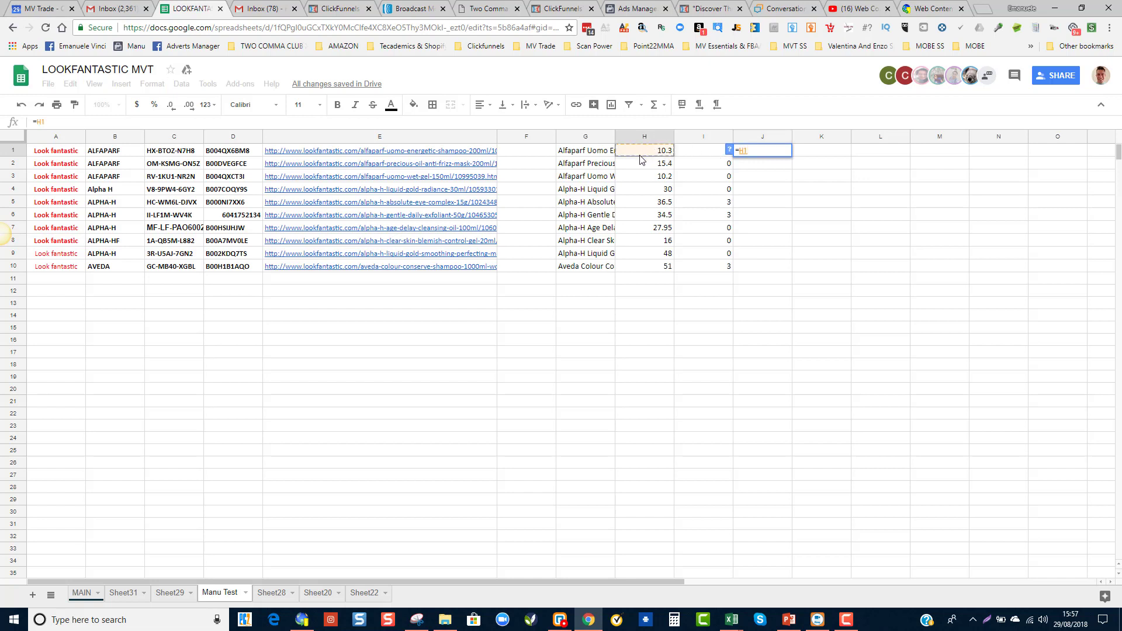
pyautogui.write('*1.3')
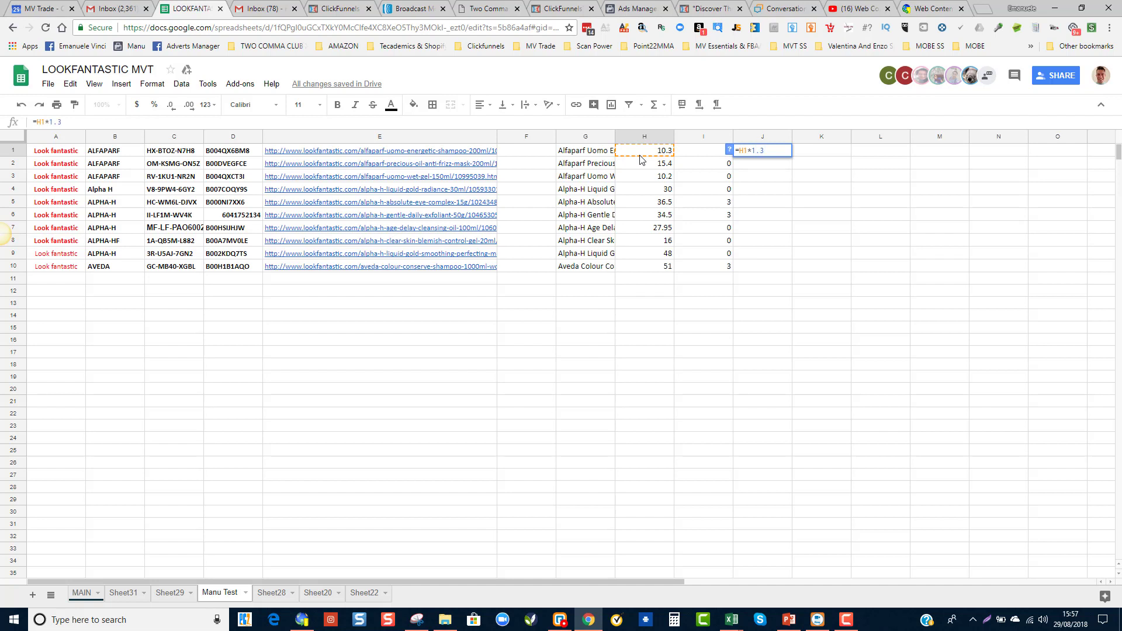
pyautogui.press('Return')
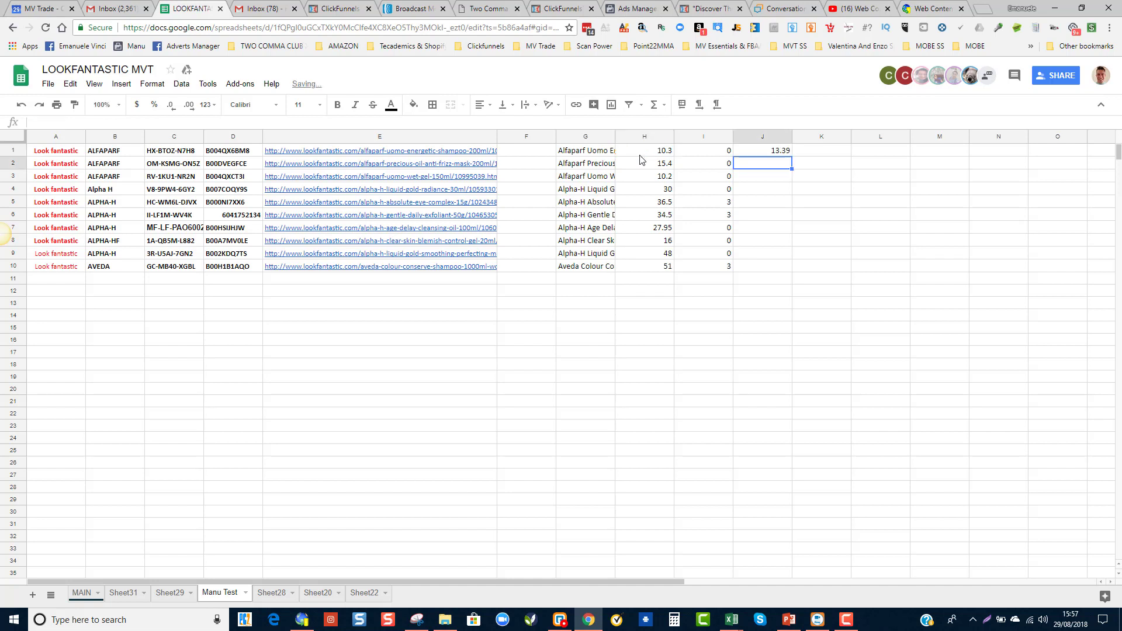
pyautogui.click(765, 154)
pyautogui.moveTo(791, 157); pyautogui.dragTo(791, 257)
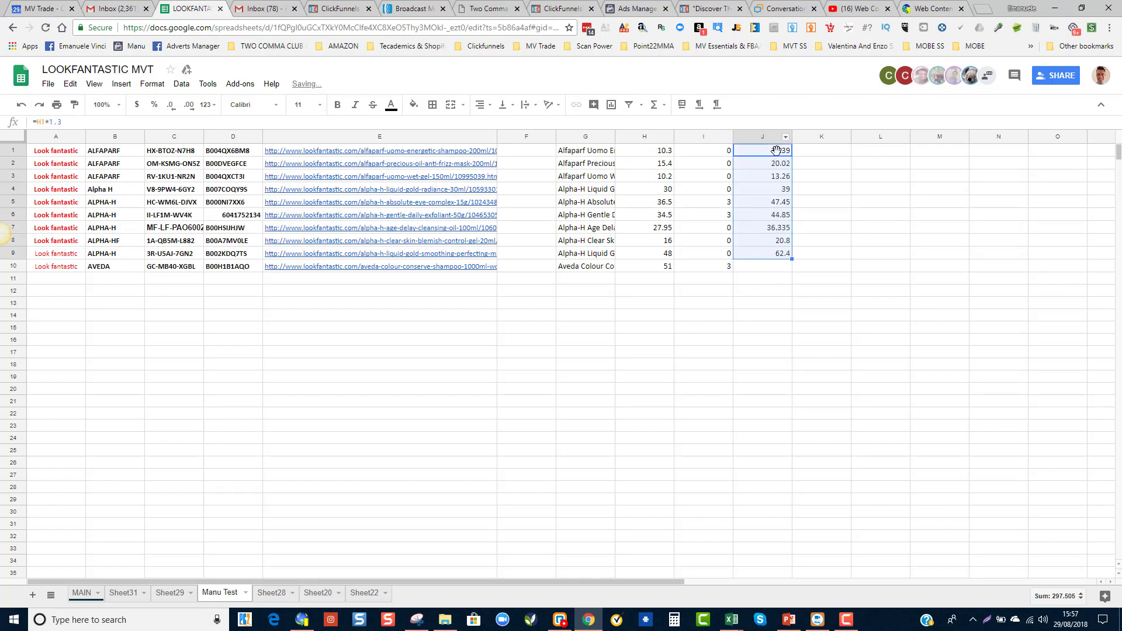
pyautogui.moveTo(753, 152); pyautogui.dragTo(772, 268)
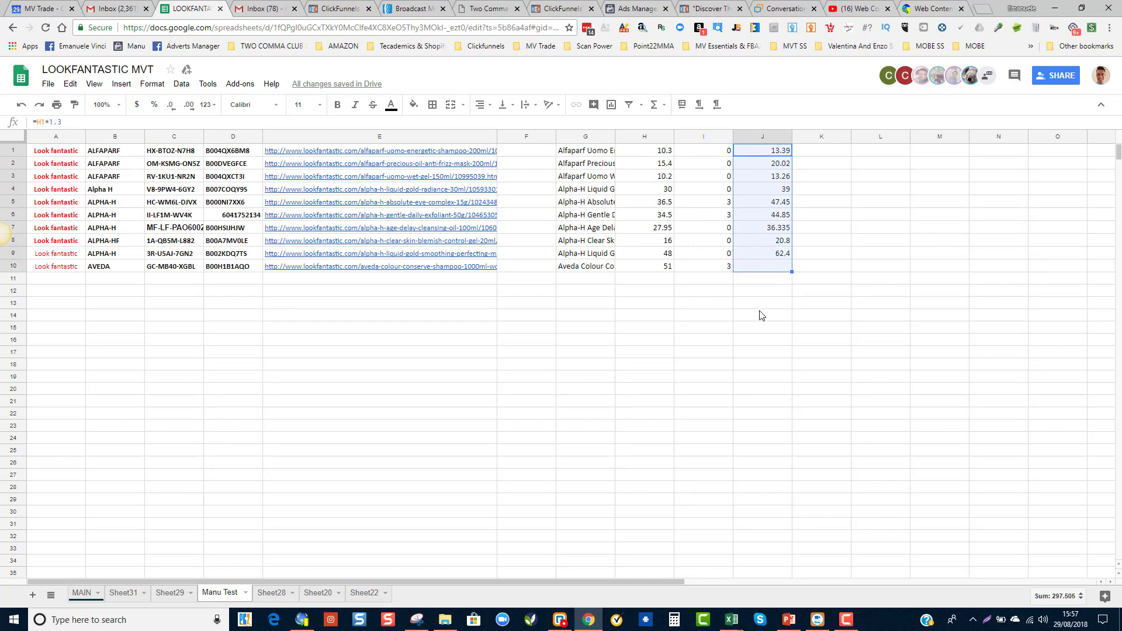
pyautogui.click(734, 618)
pyautogui.click(741, 581)
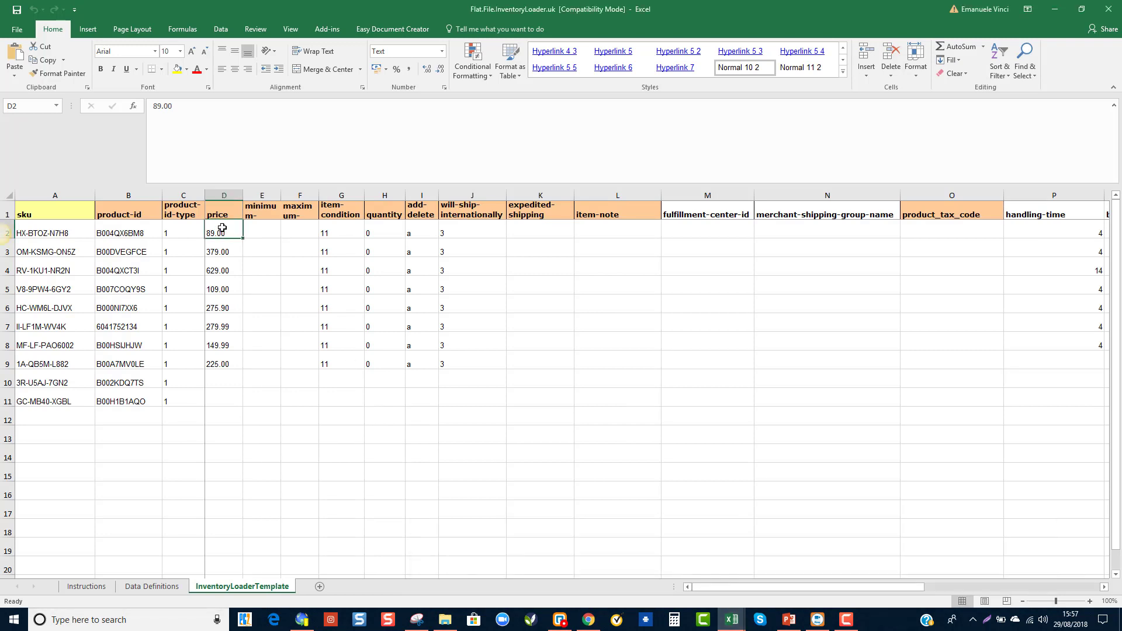
pyautogui.moveTo(222, 228); pyautogui.dragTo(232, 402)
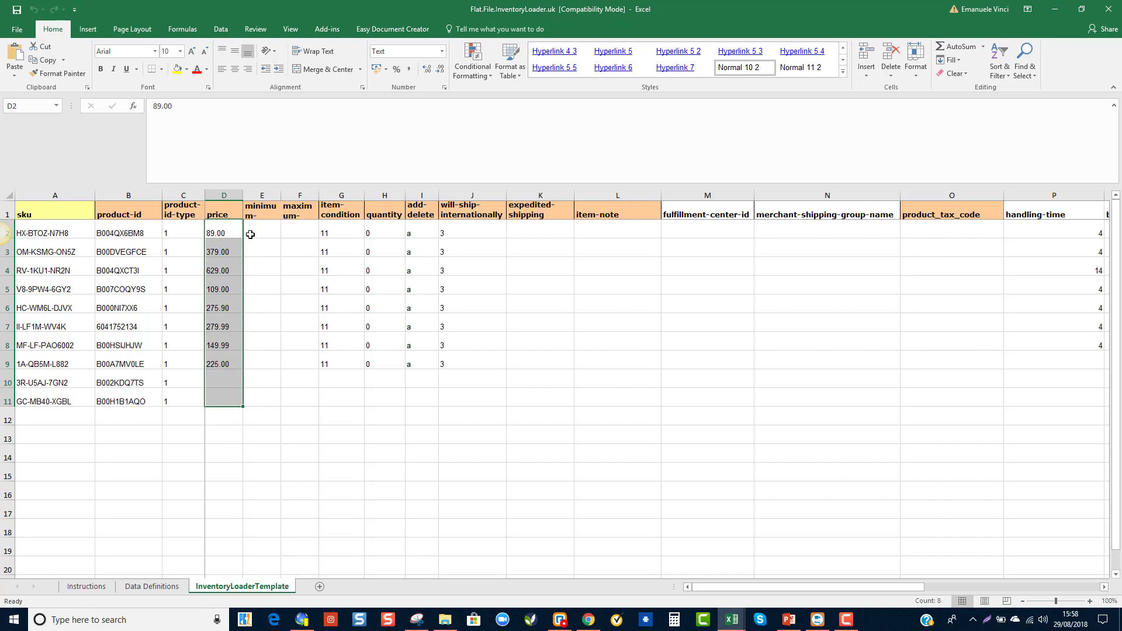
pyautogui.hotkey('alt', 'Tab')
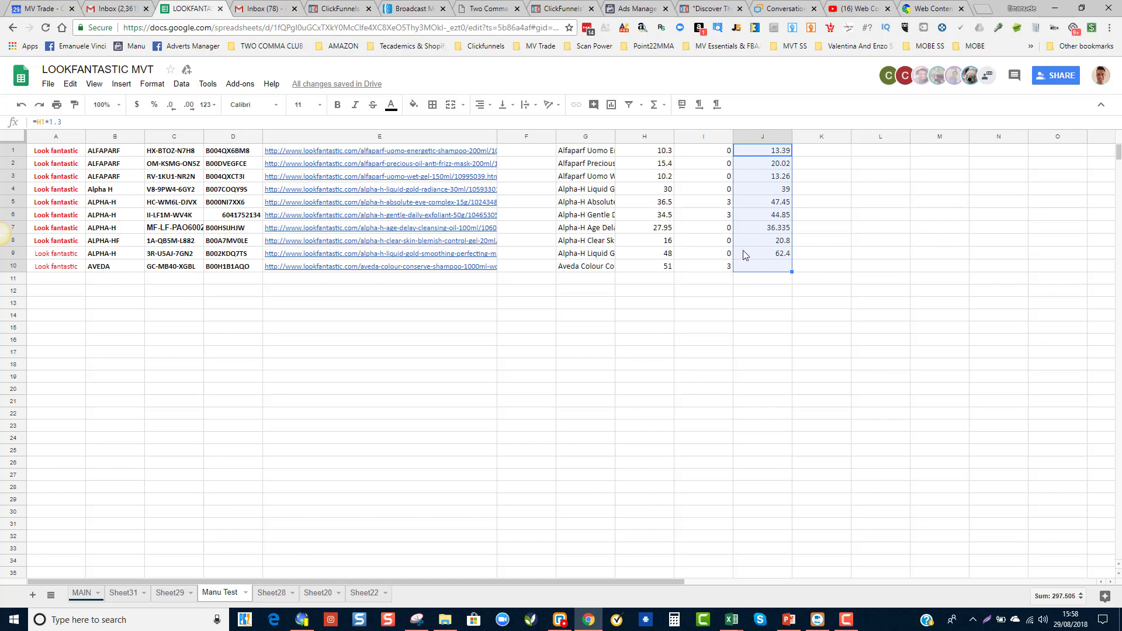
pyautogui.hotkey('alt', 'Tab')
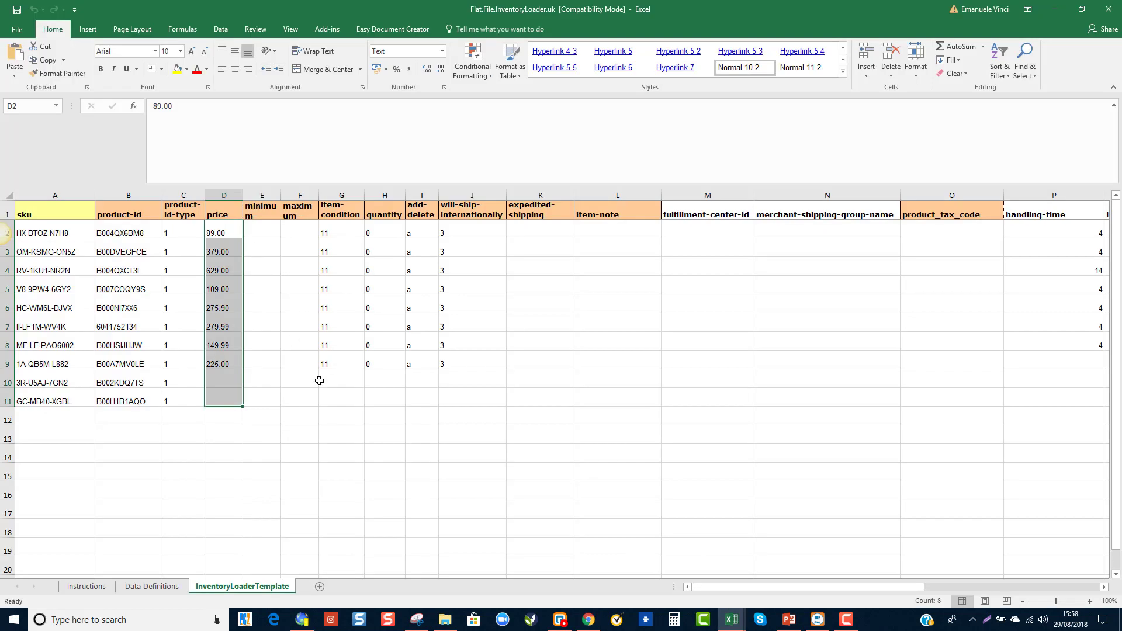
pyautogui.click(732, 620)
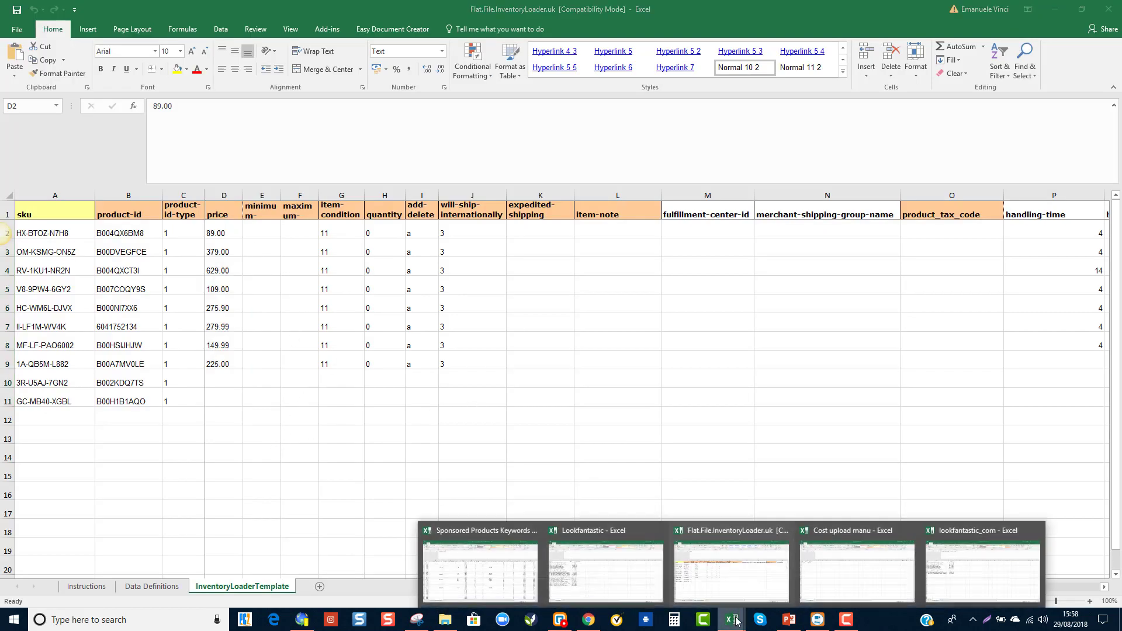
pyautogui.click(832, 568)
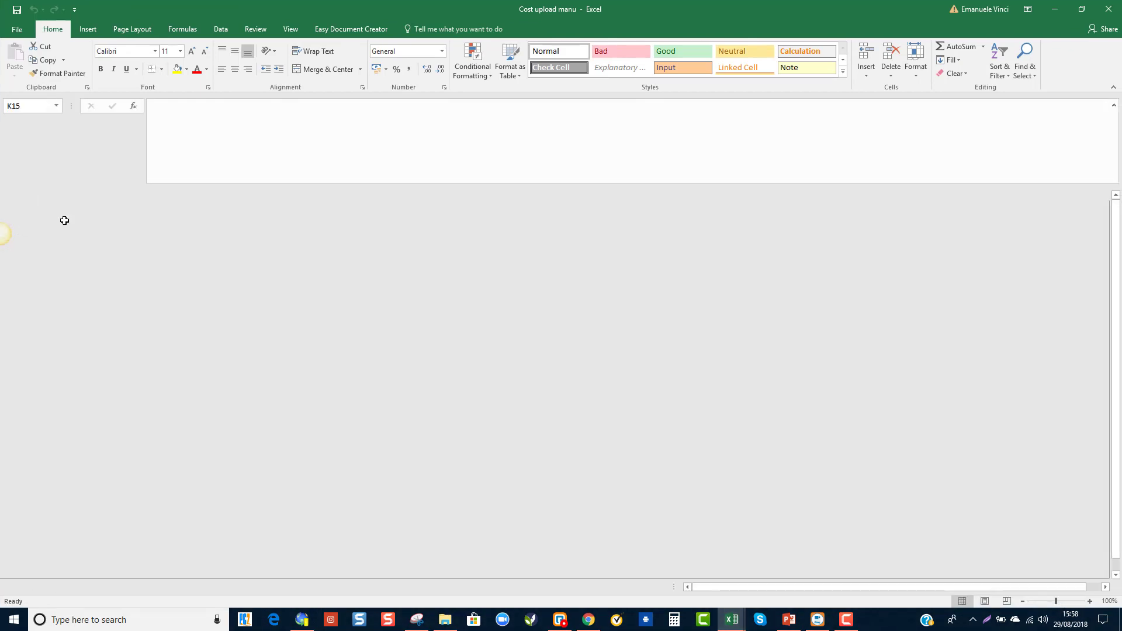
pyautogui.click(38, 219)
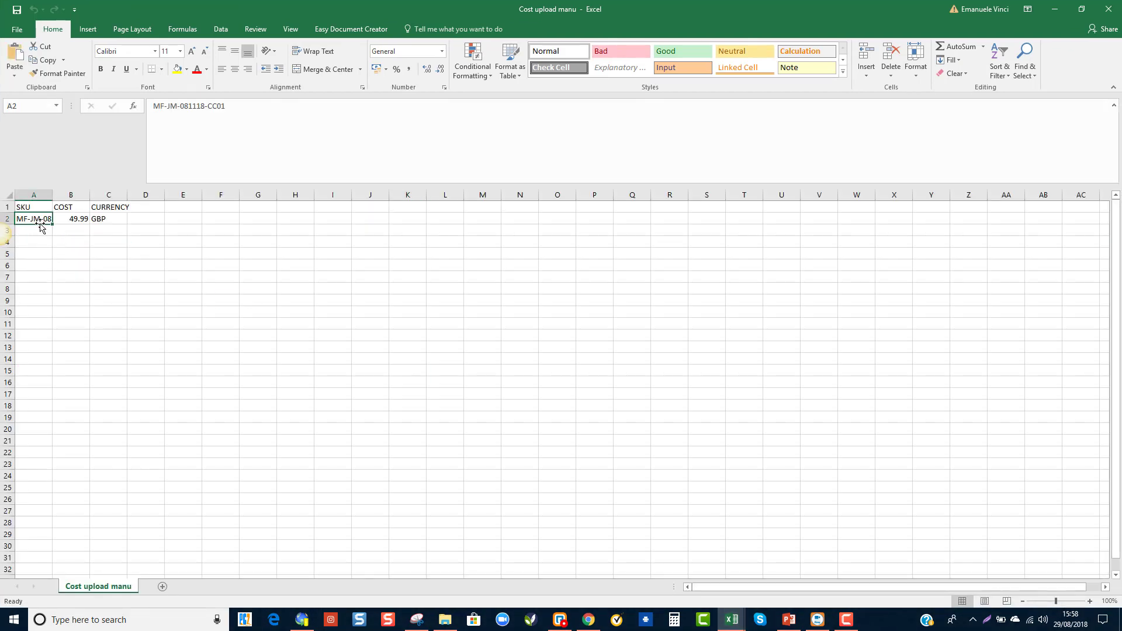
pyautogui.click(72, 220)
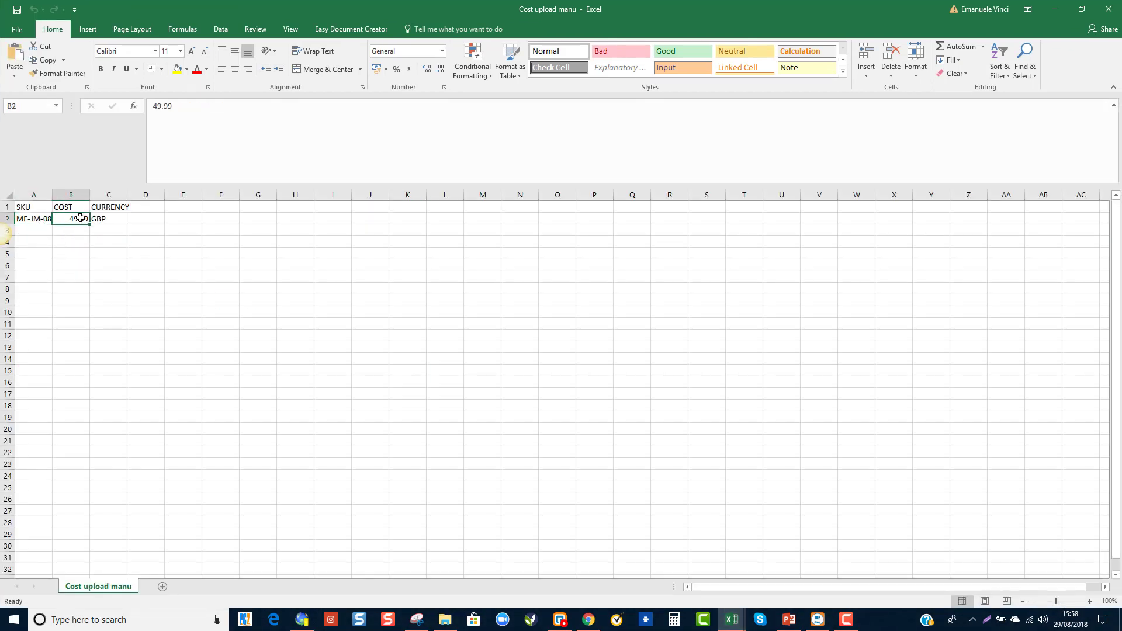
pyautogui.hotkey('alt', 'Tab')
pyautogui.hotkey('alt', 'Tab', 'Tab')
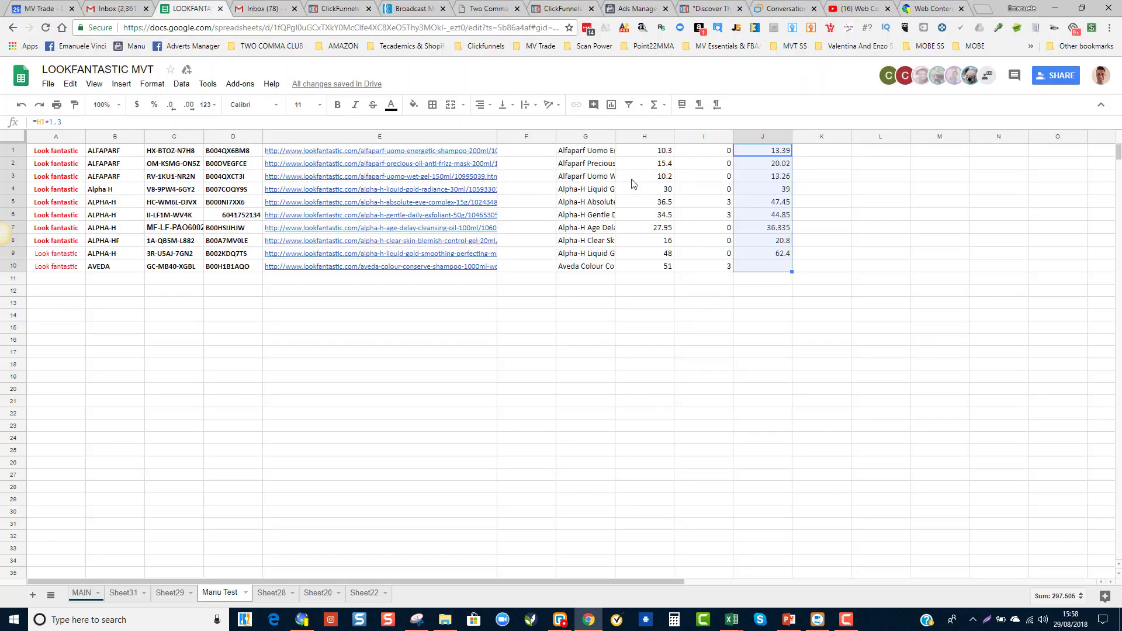
pyautogui.click(662, 138)
pyautogui.hotkey('alt', 'Tab')
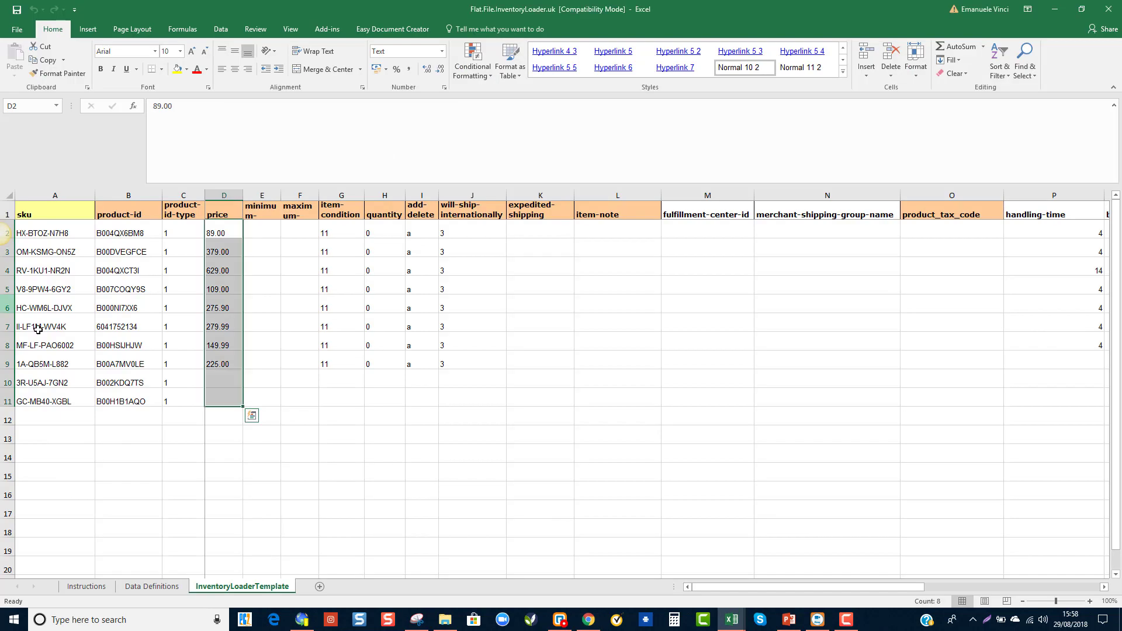
pyautogui.hotkey('alt', 'Tab', 'Tab')
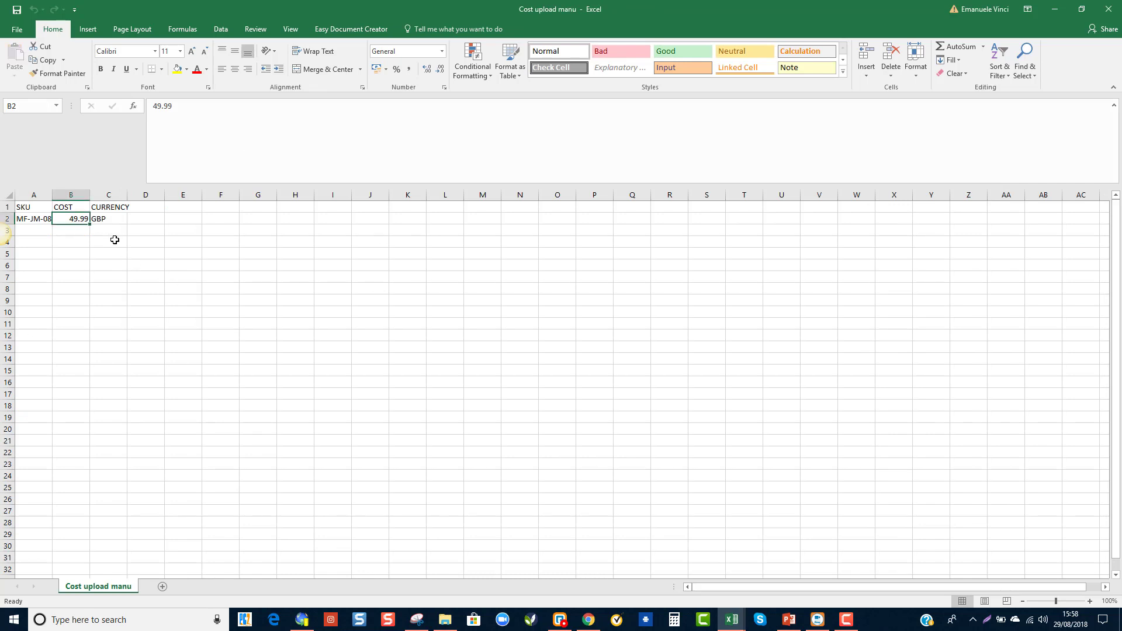
pyautogui.click(110, 218)
pyautogui.click(83, 220)
pyautogui.hotkey('alt', 'Tab')
pyautogui.hotkey('alt', 'Tab')
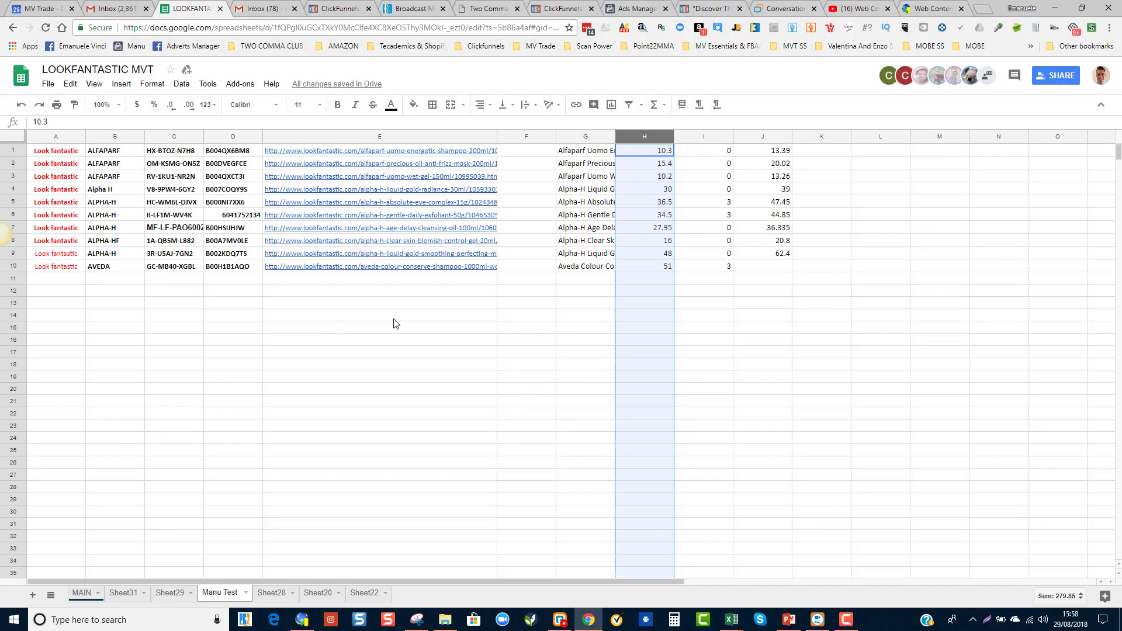
# Dismiss the export-completed message and minimize Web Content Extractor
pyautogui.click(394, 320)
pyautogui.click(302, 619)
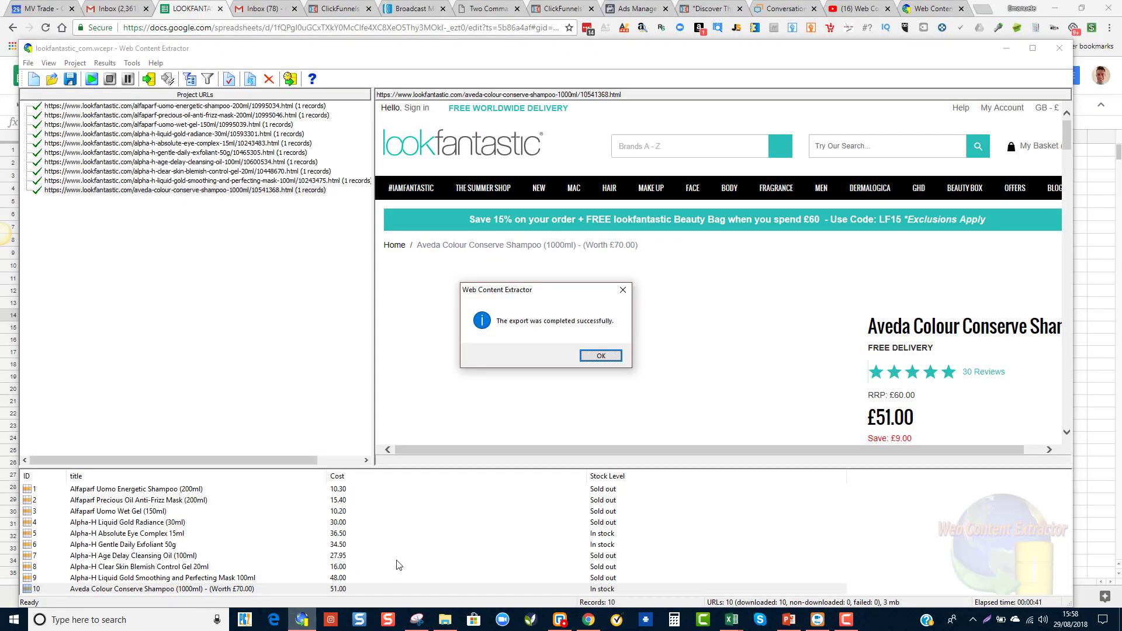
pyautogui.click(591, 358)
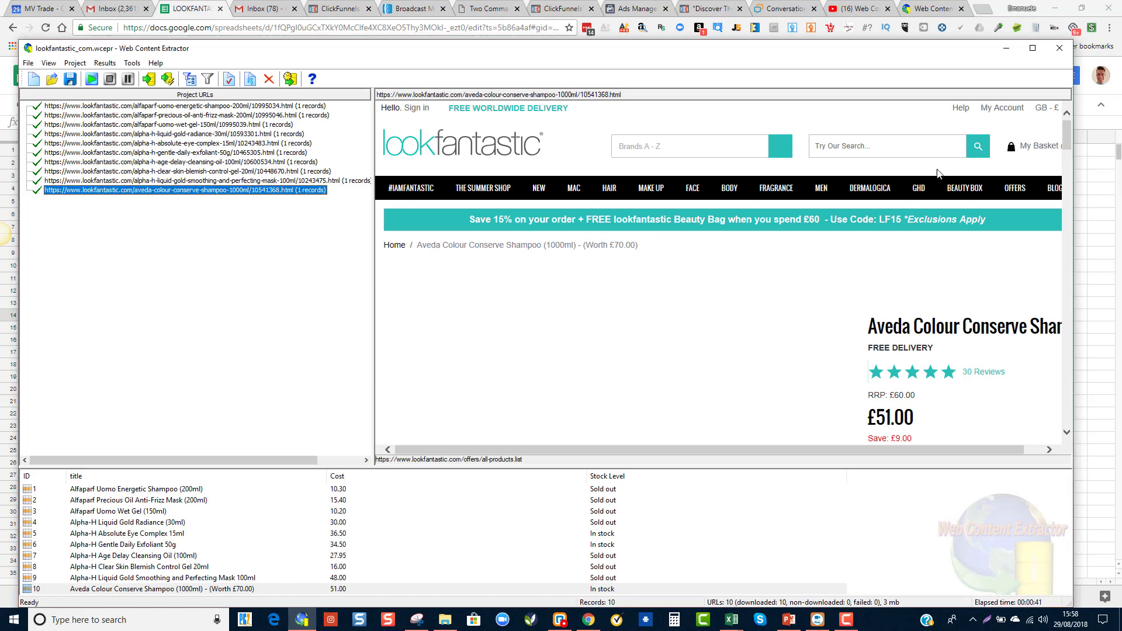
pyautogui.click(1009, 50)
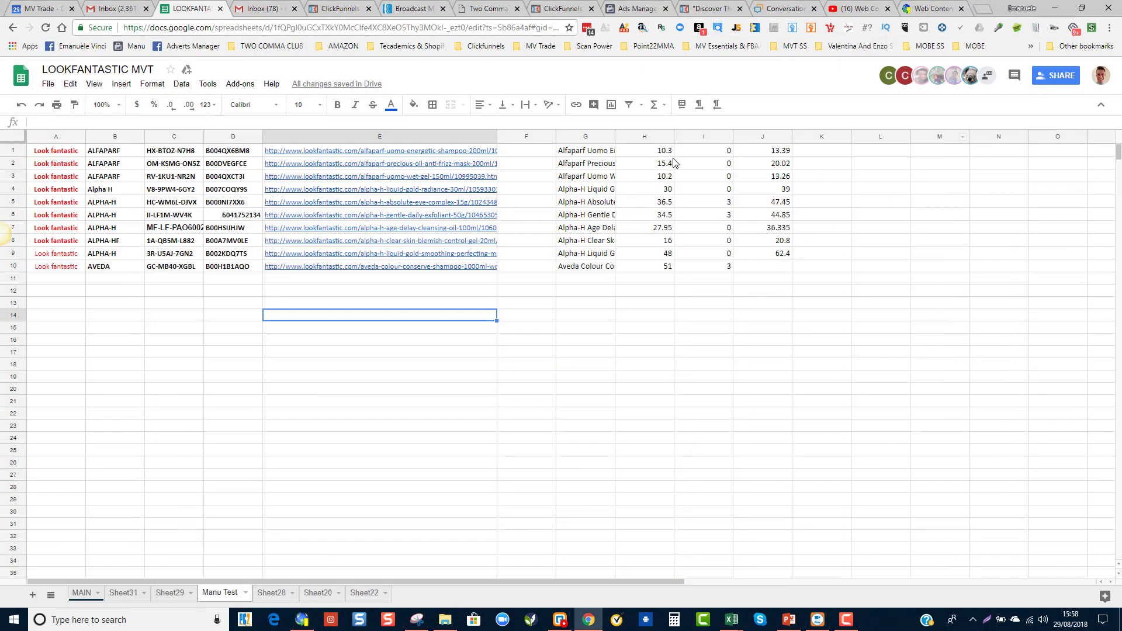
pyautogui.moveTo(678, 155); pyautogui.dragTo(696, 271)
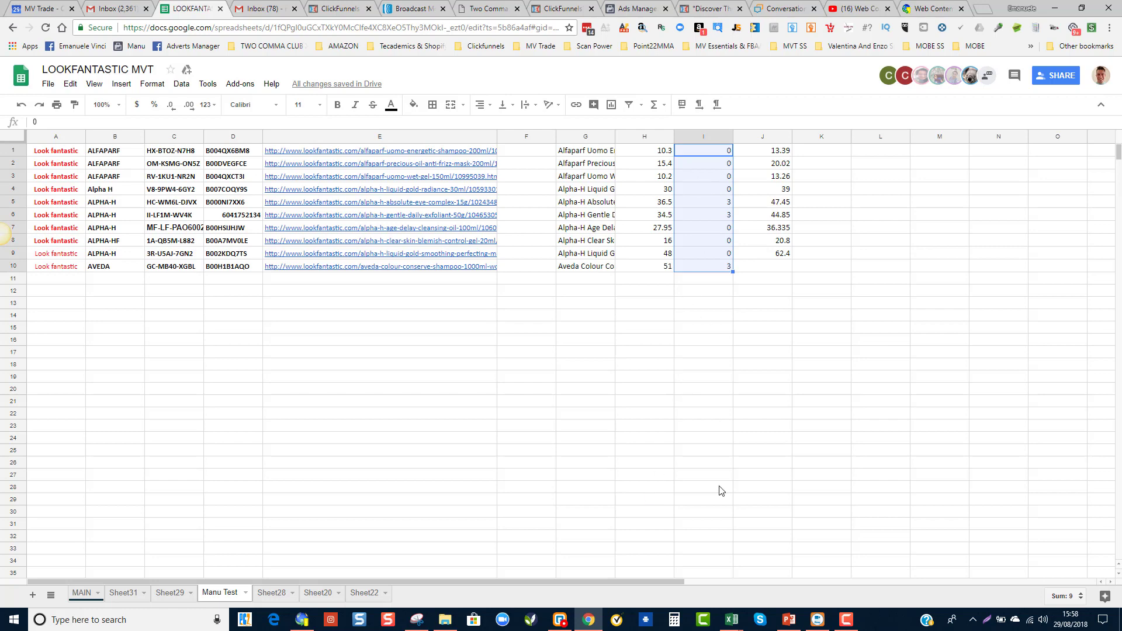
# Switch to the inventory loader workbook and paste into price cells D2 to D11
pyautogui.moveTo(731, 620)
pyautogui.click(758, 588)
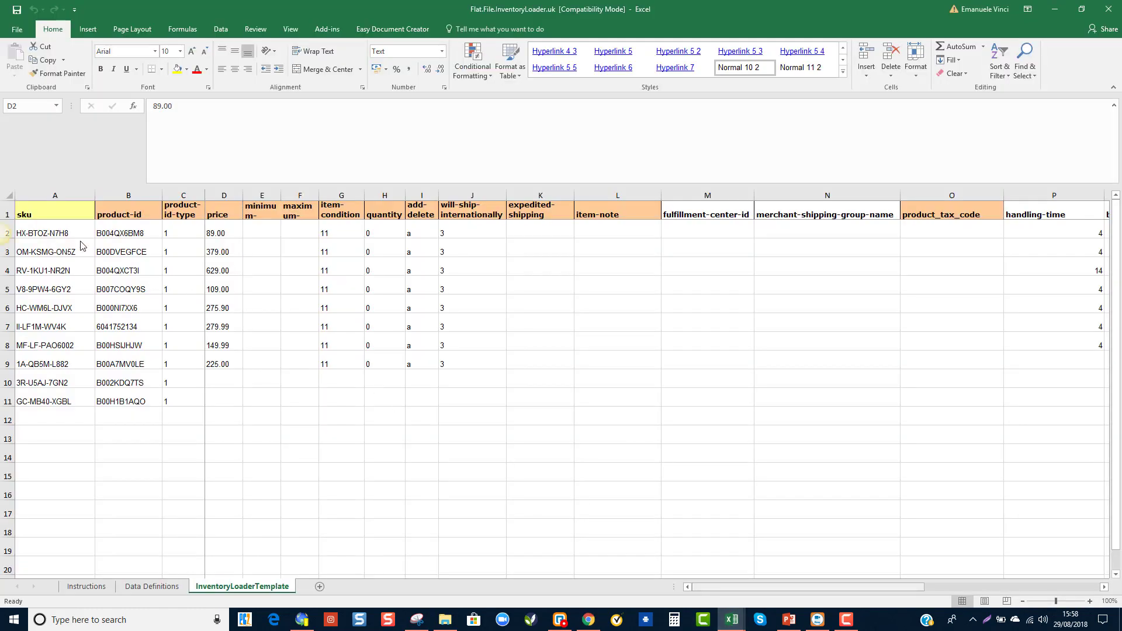
pyautogui.write('89.00 379.00 629.00 109.00 275.90 279.99 149.99 225.00')
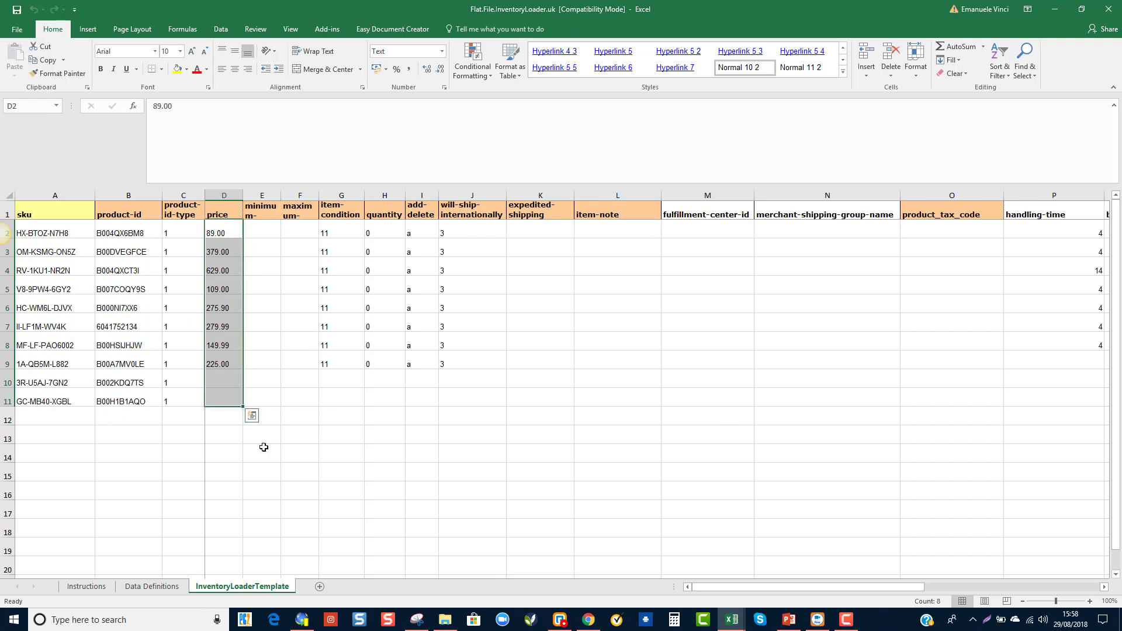
# Inspect the dropdown choices in I15, J15 and K16, ending on expedited-shipping options 3 and N
pyautogui.click(511, 488)
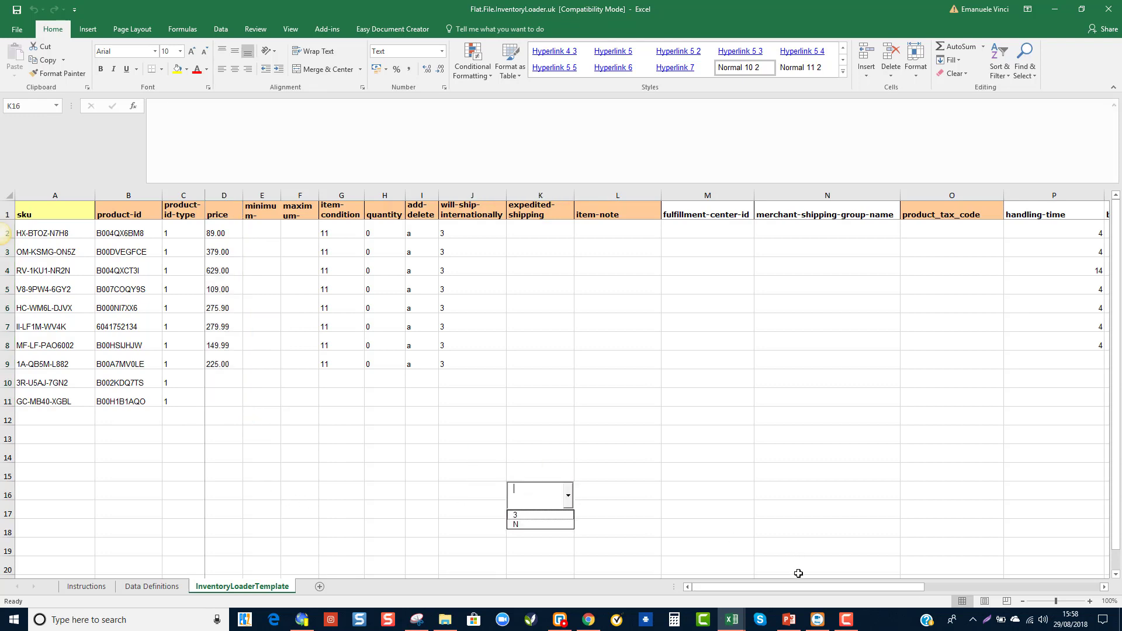
pyautogui.click(435, 480)
pyautogui.click(434, 478)
pyautogui.click(505, 471)
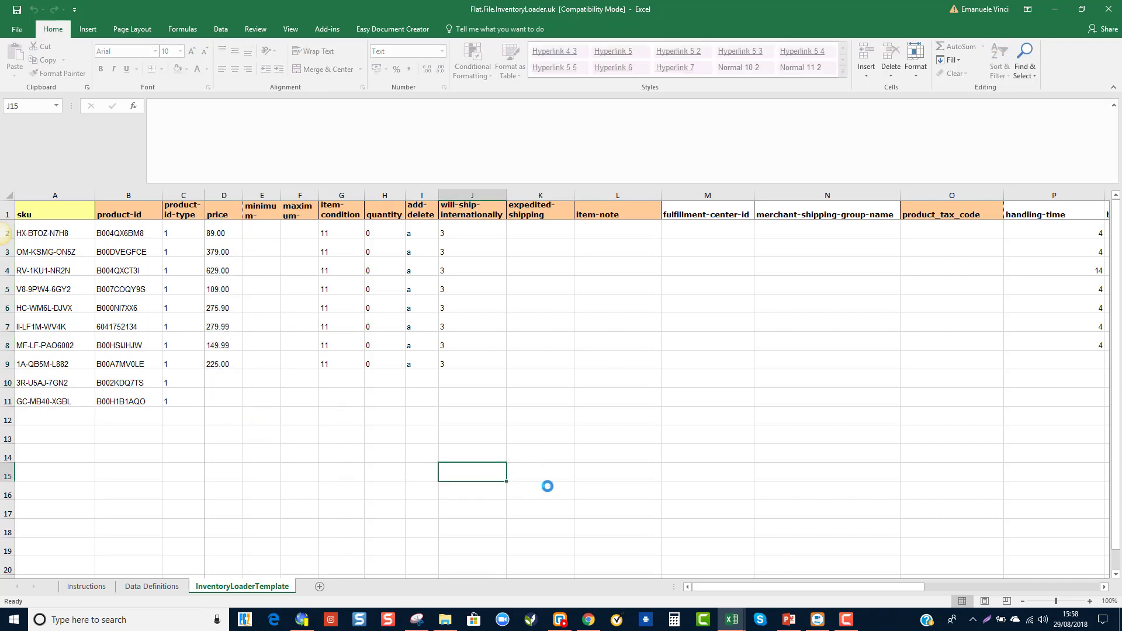
pyautogui.click(564, 491)
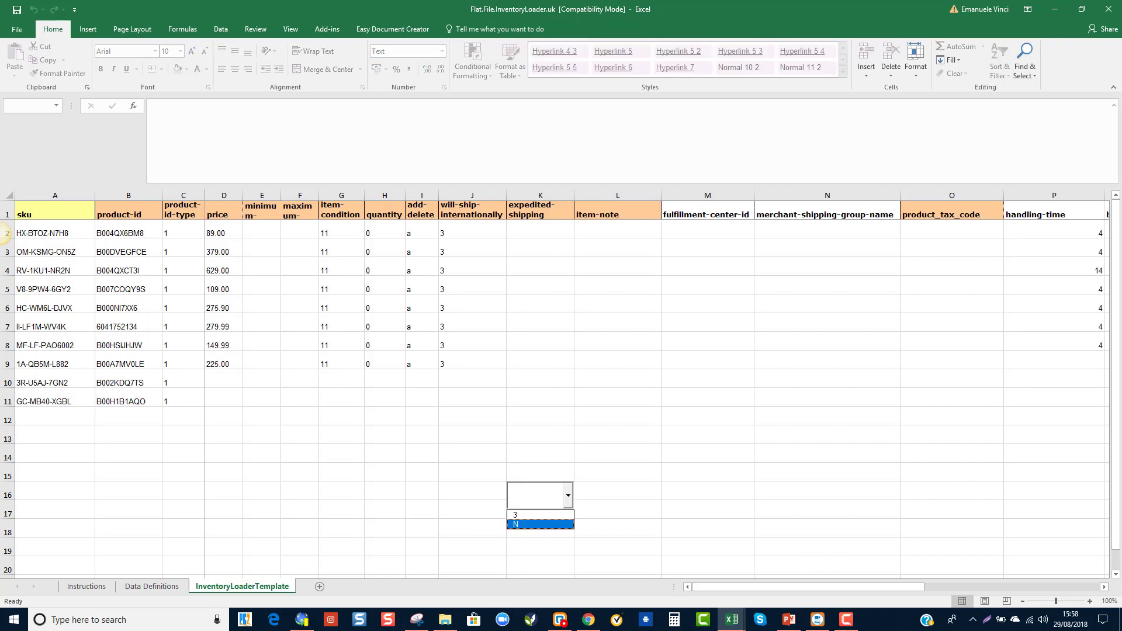